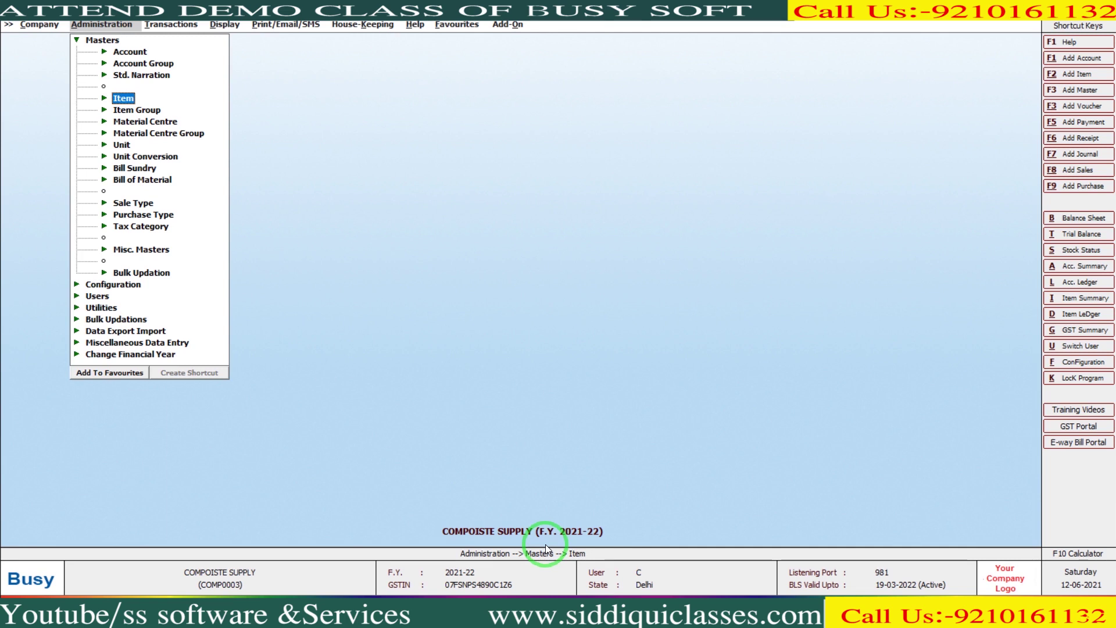
Open the item master of FASTRACK WATCH to examine its group, tax category, HSN code and sales price, and close it unchanged.
key("Return")
key("Down")
key("Return")
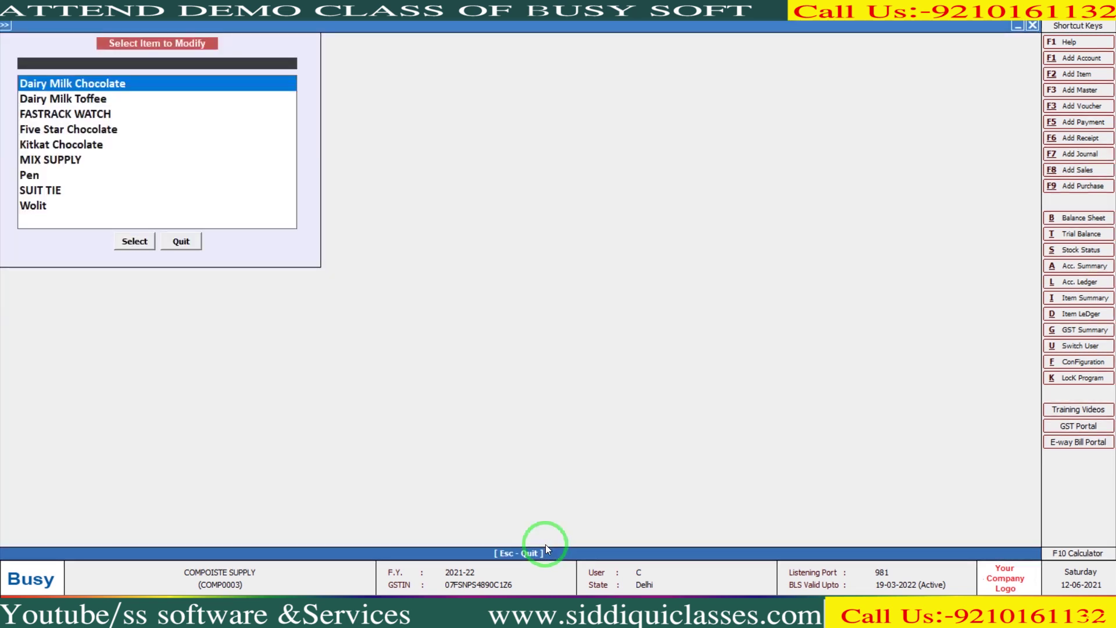
key("Down")
key("Down")
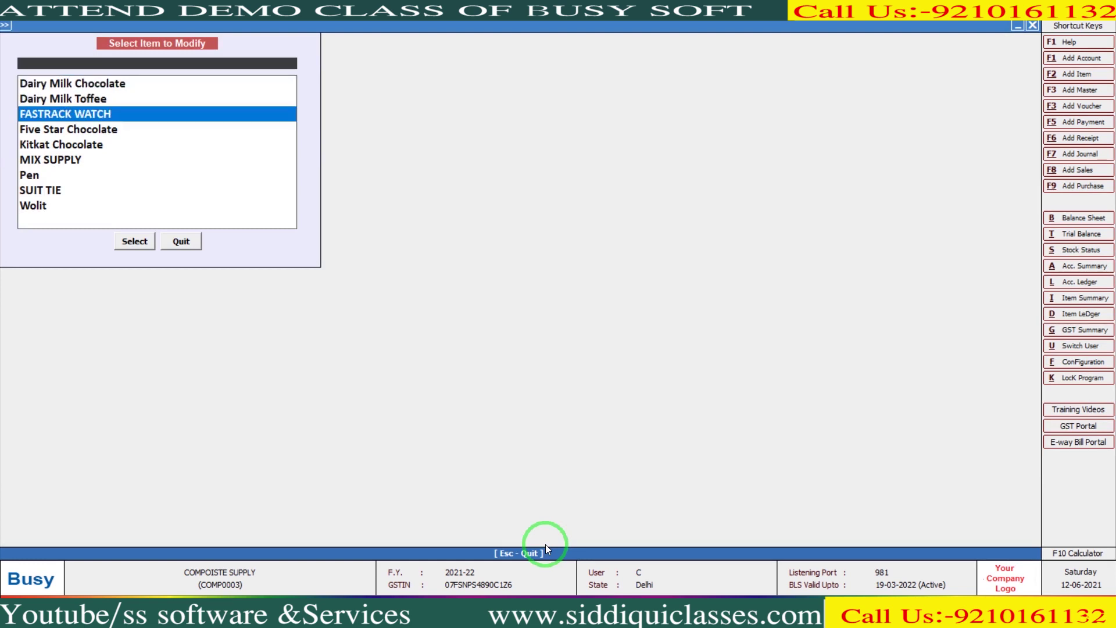
key("Return")
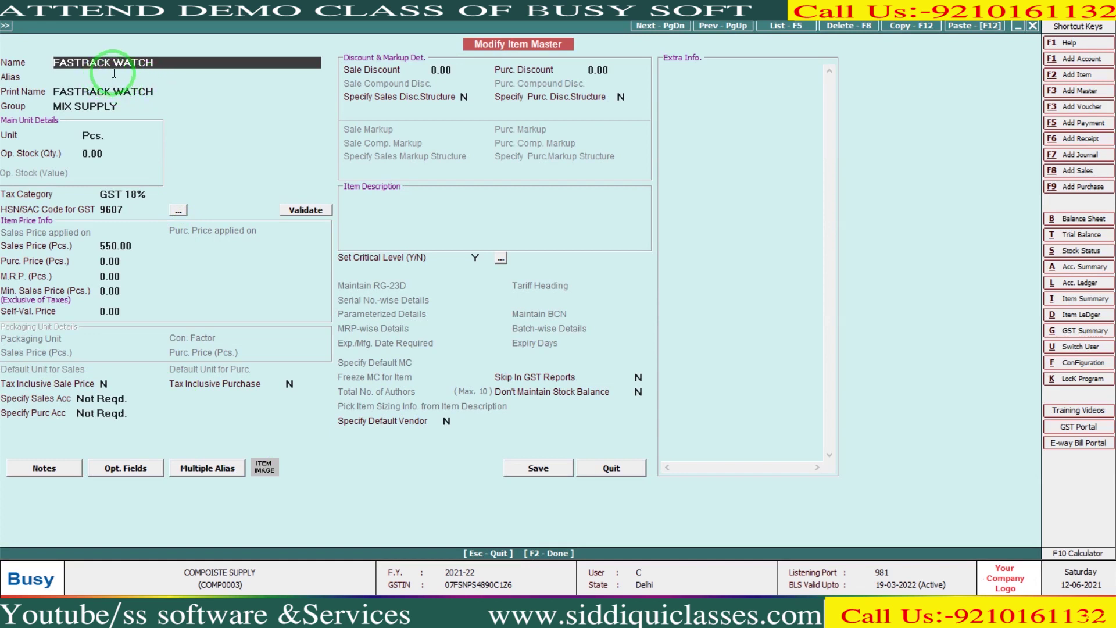
key("Escape")
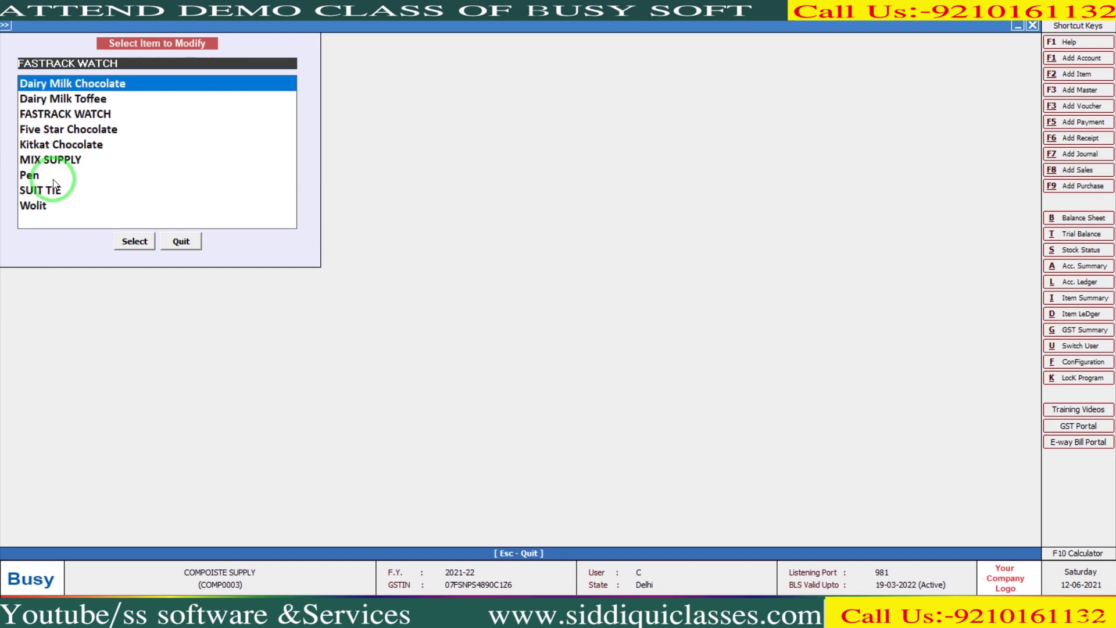
Look through the items in the item modification list and leave it.
key("Down")
key("Down")
key("Down")
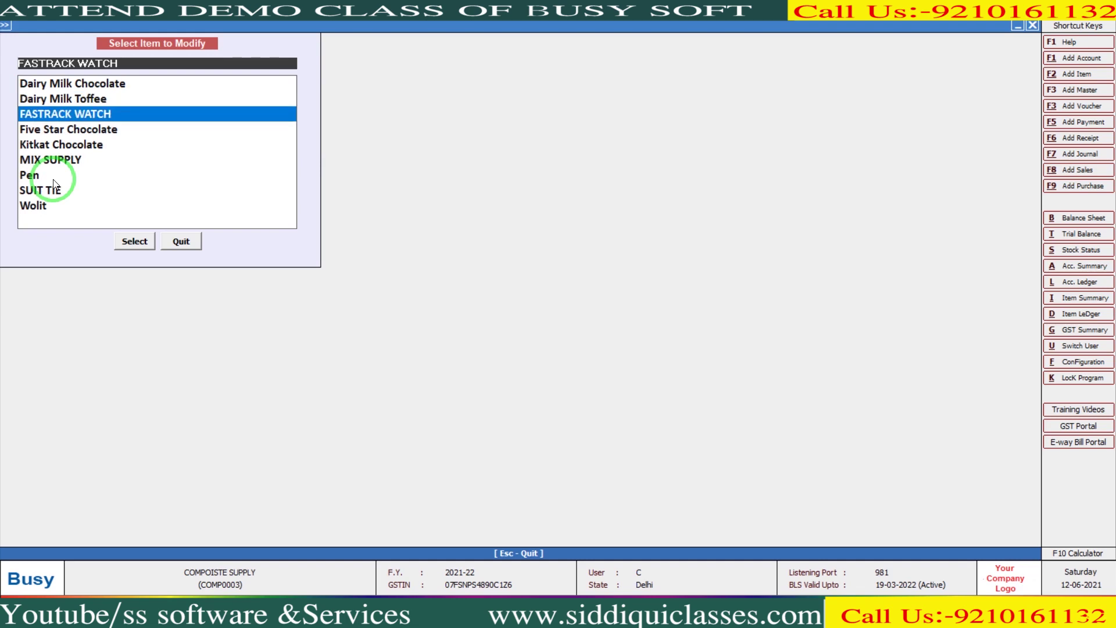
key("Down")
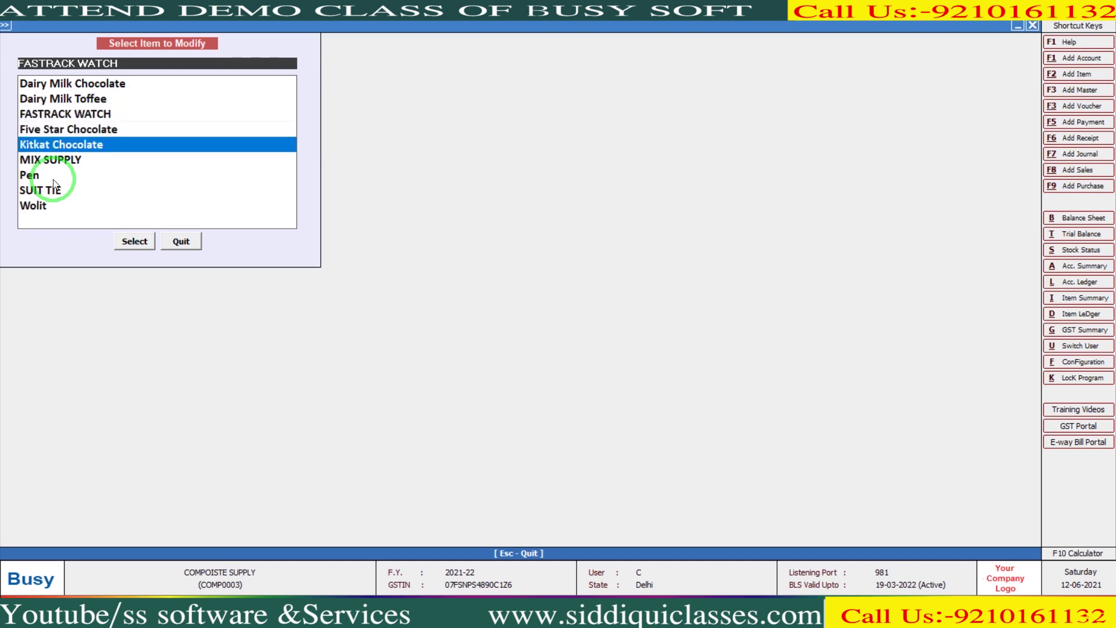
key("Escape")
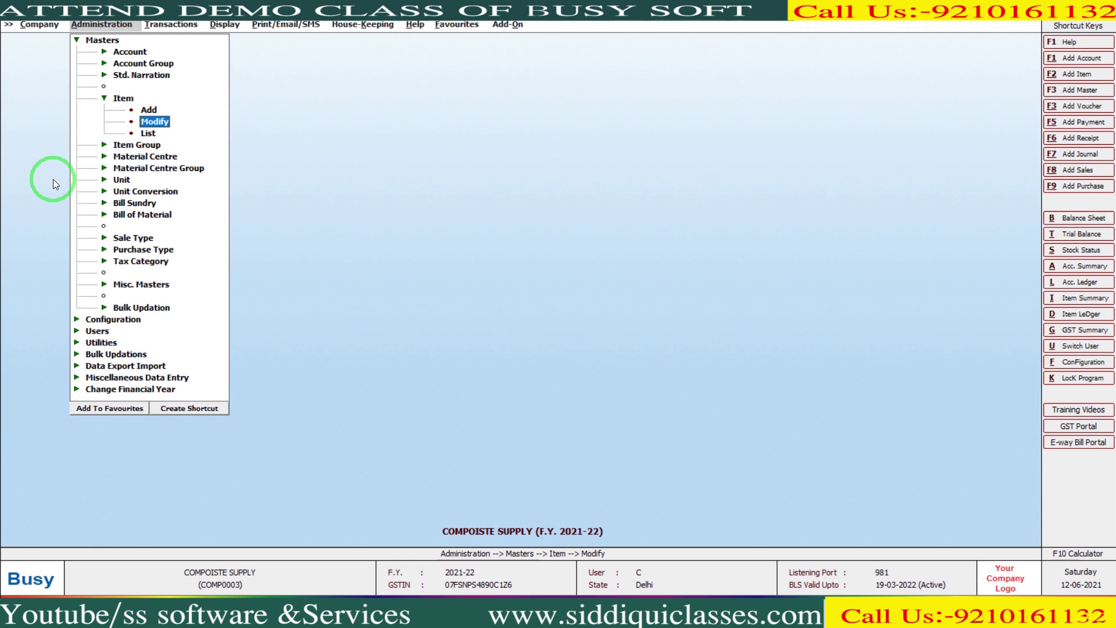
Open the COMPOSITE SUPPLY bill of material master for modification.
key("Down")
key("Down")
key("Down")
key("Down")
key("Down")
key("Down")
key("Down")
key("Down")
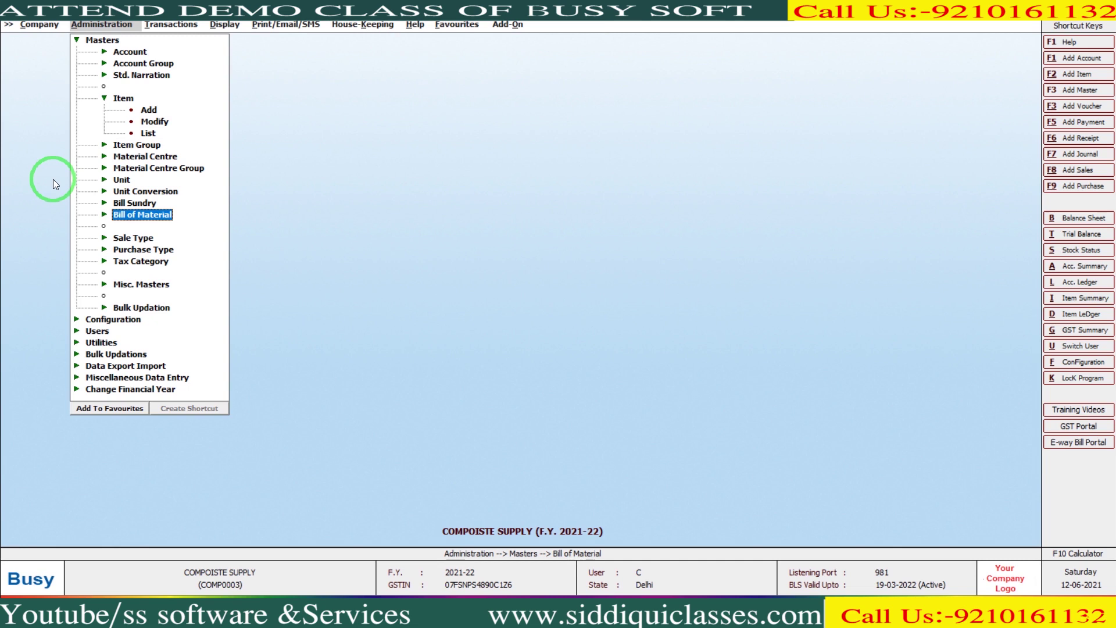
key("Return")
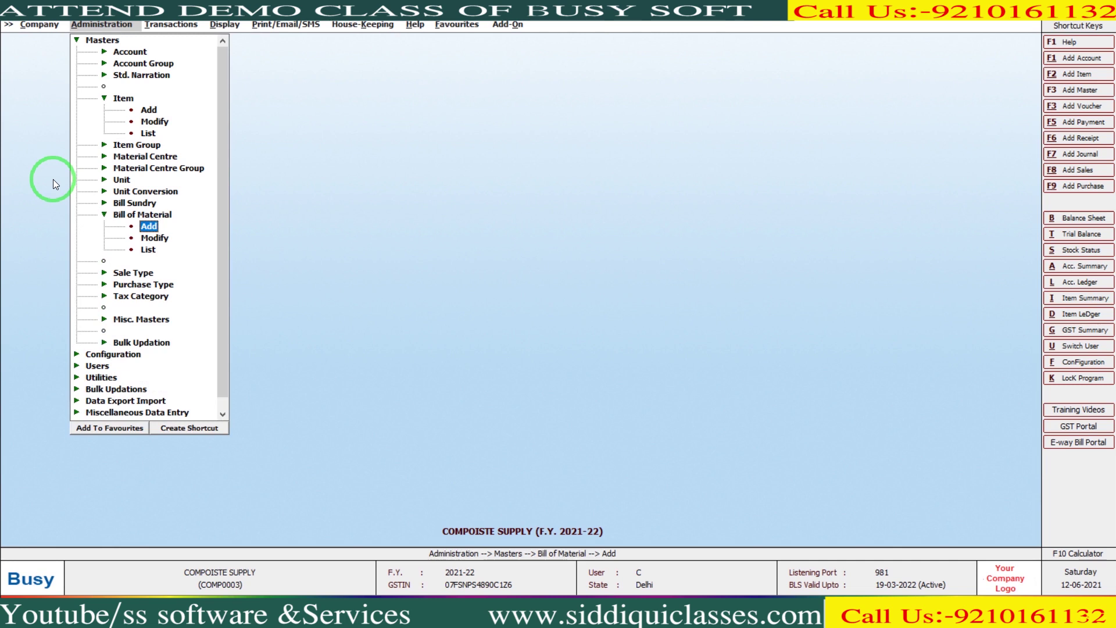
key("Down")
key("Return")
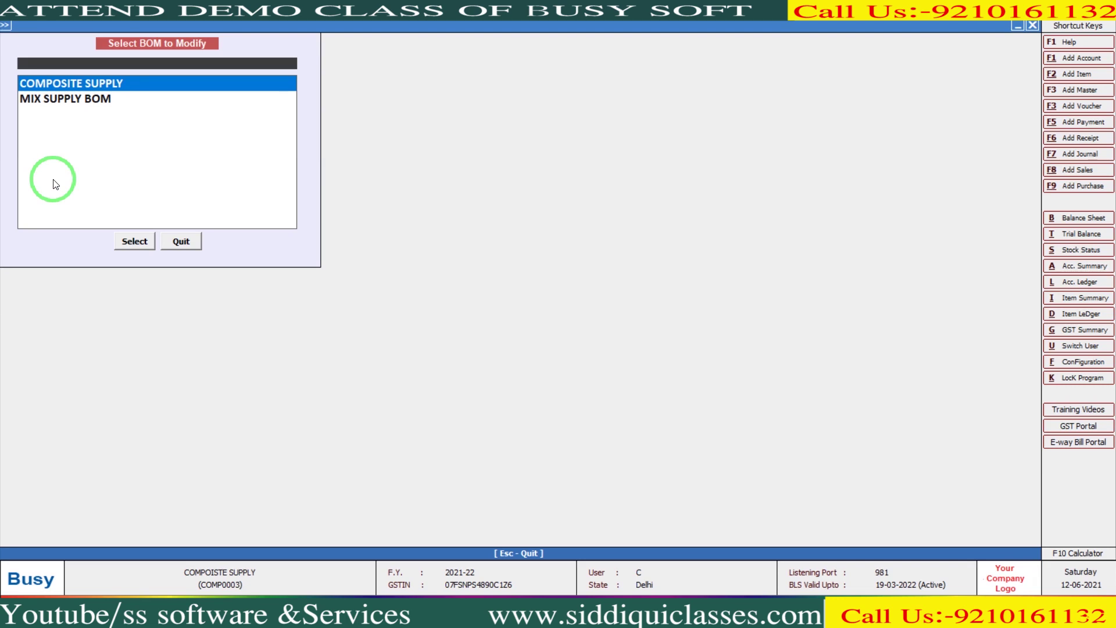
key("Down")
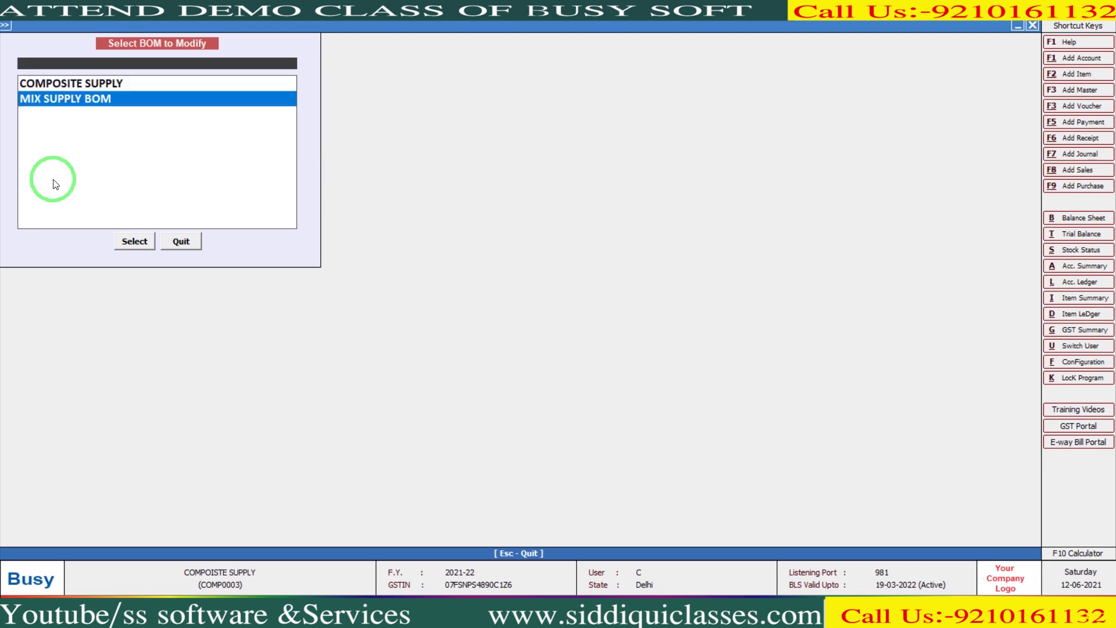
key("Up")
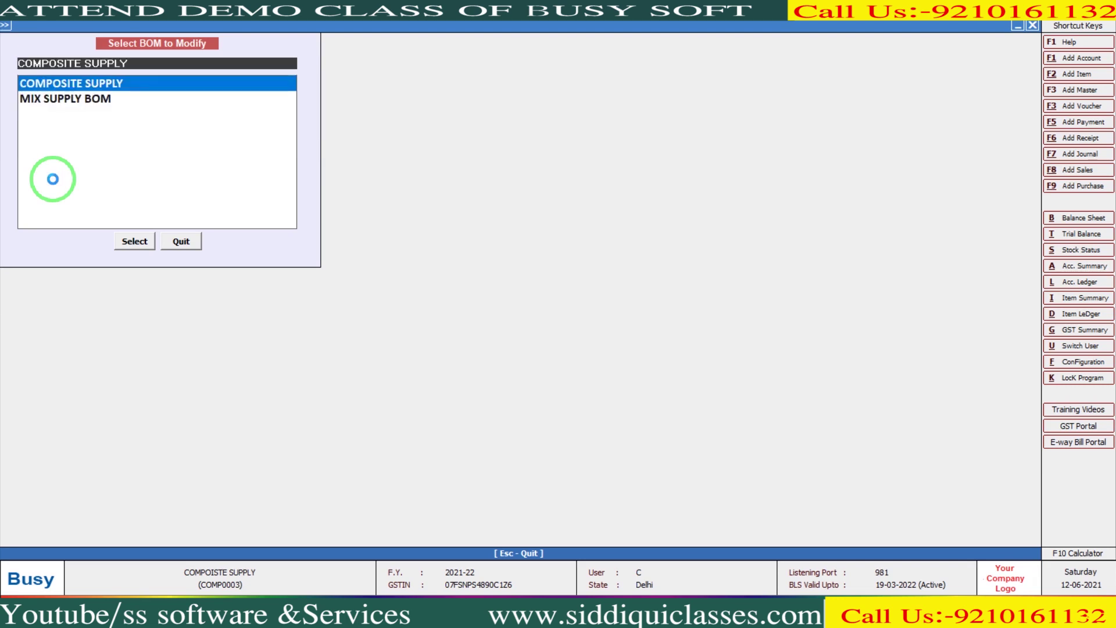
key("Return")
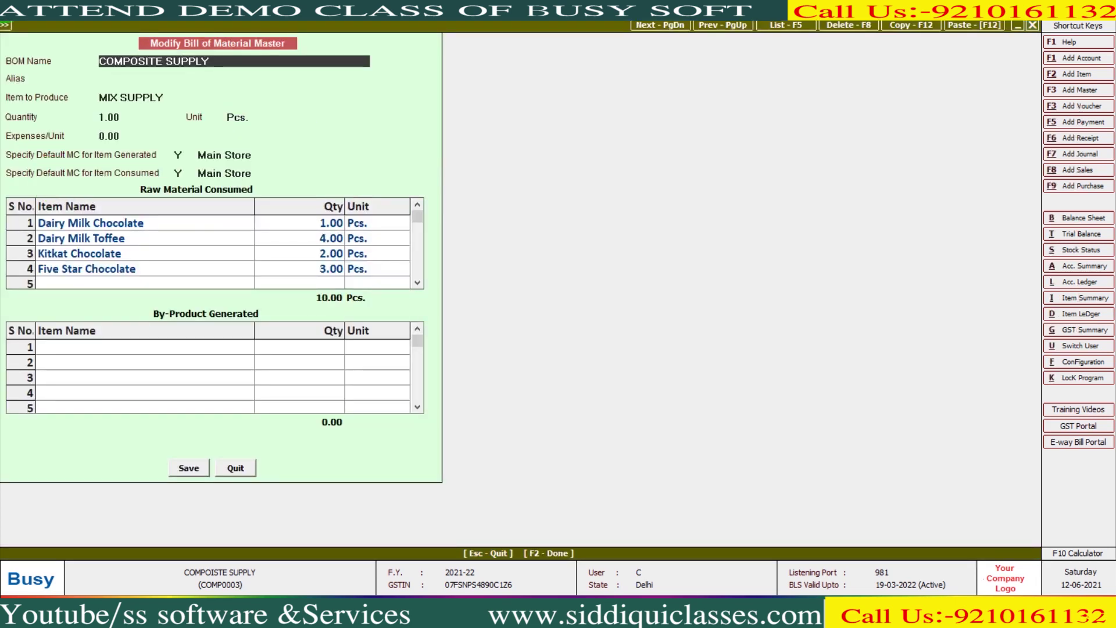
Examine the production quantity and the raw materials consumed in the COMPOSITE SUPPLY bill of material, and close it unchanged.
left_click(119, 117)
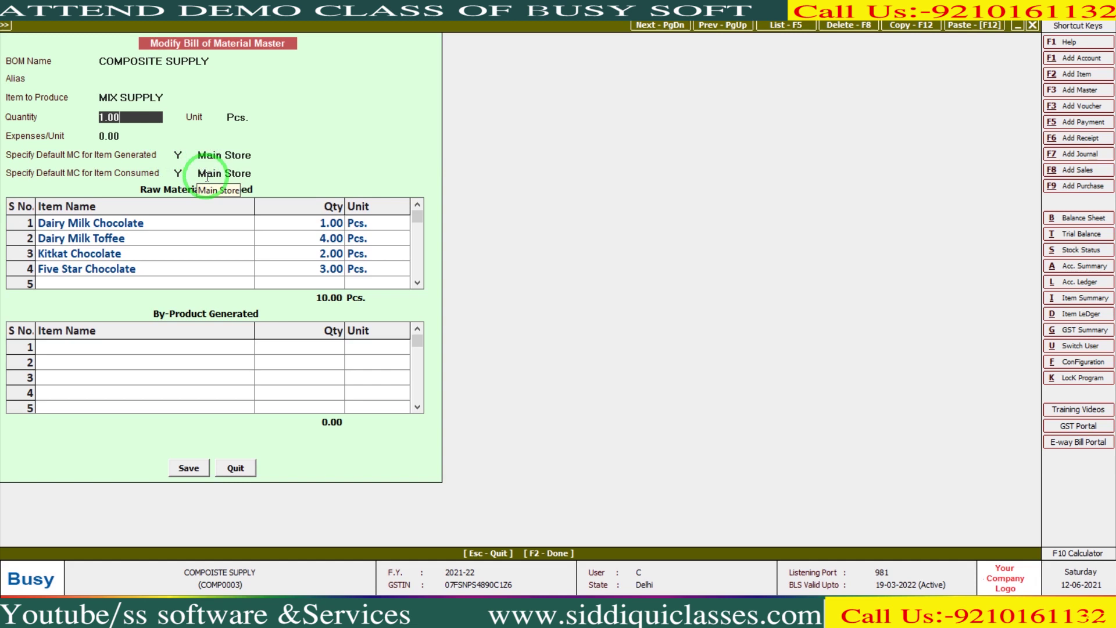
left_click(218, 225)
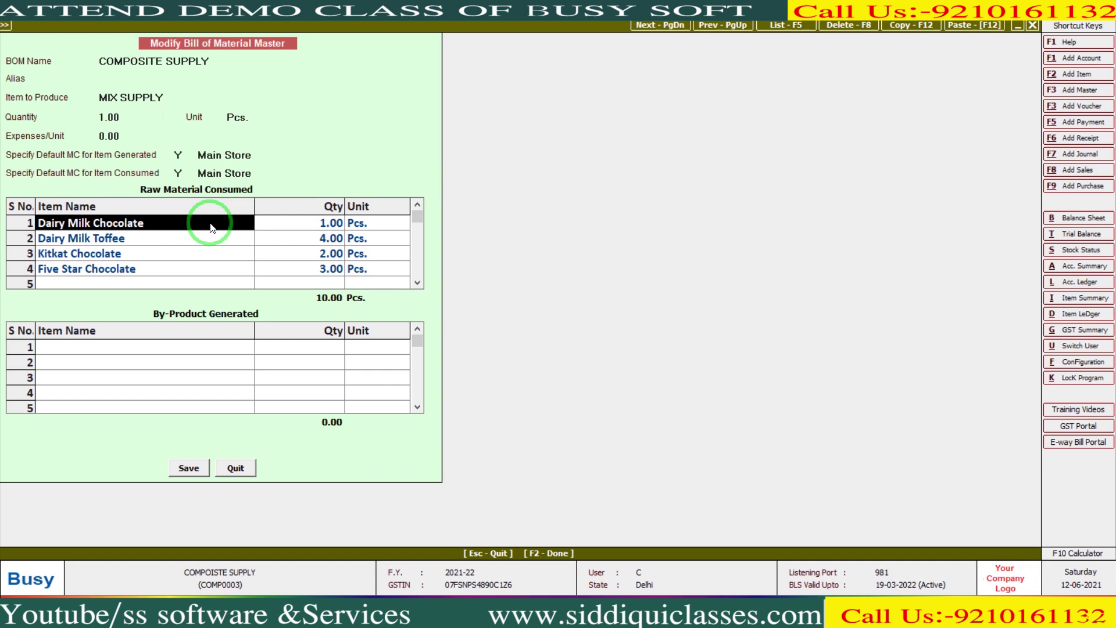
key("Down")
key("Down")
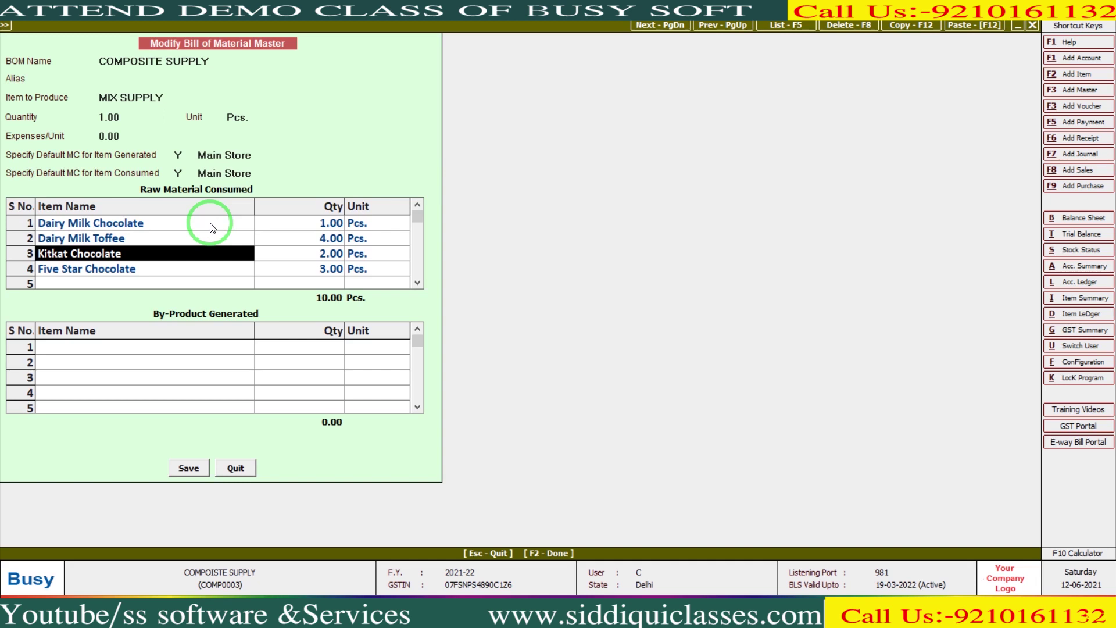
key("Return")
key("Down")
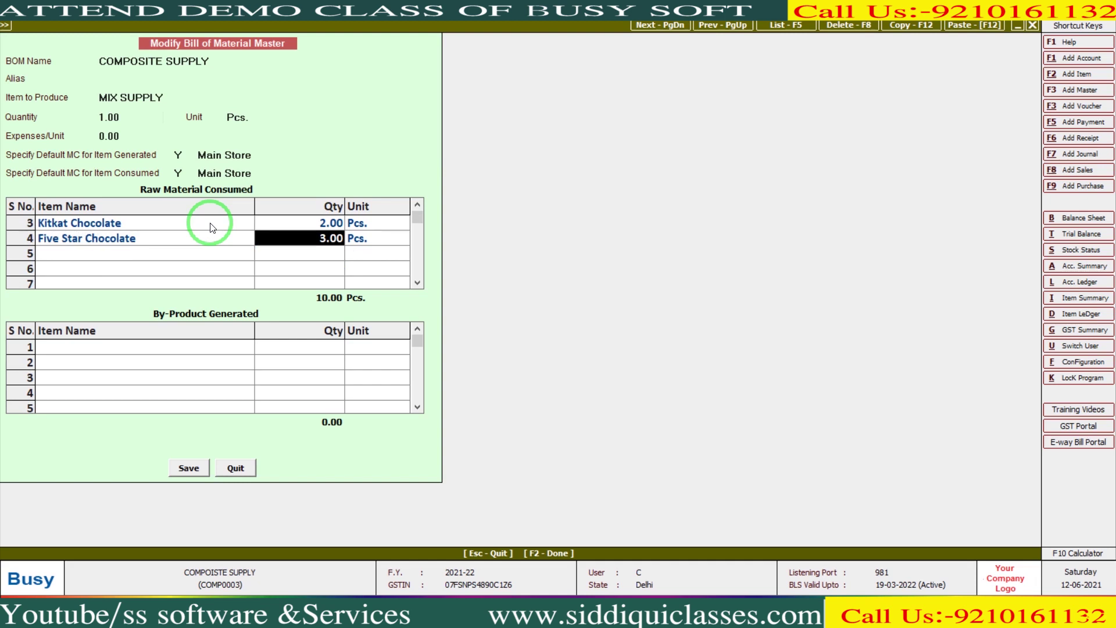
key("Escape")
key("Escape")
Open the MIX SUPPLY BOM to examine its raw materials consumed, and leave the bill of material masters.
key("Down")
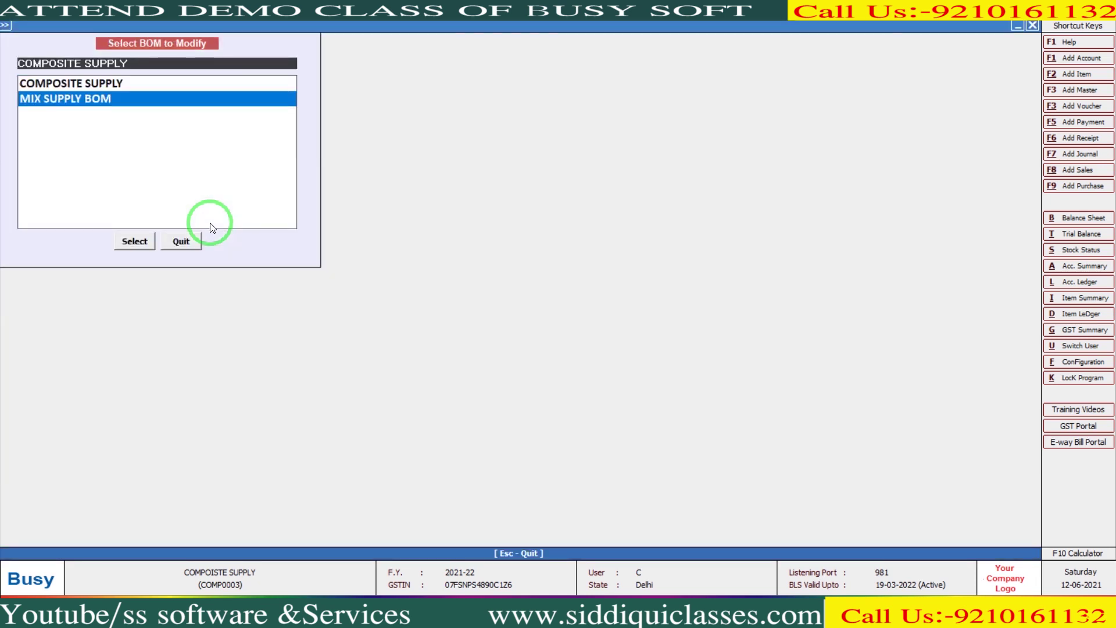
key("Return")
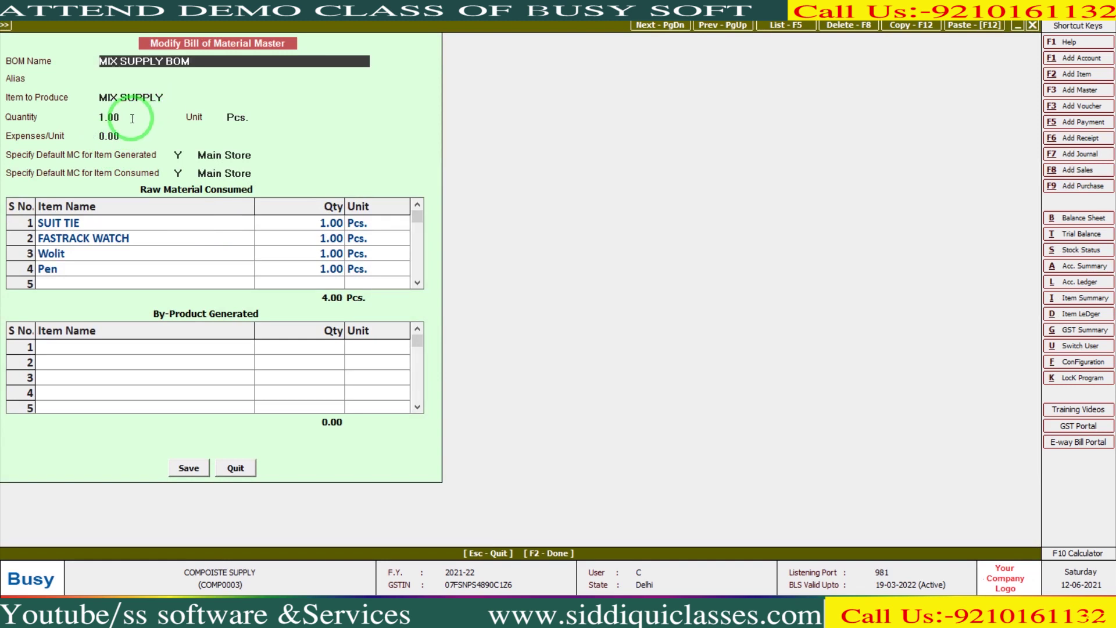
left_click(162, 222)
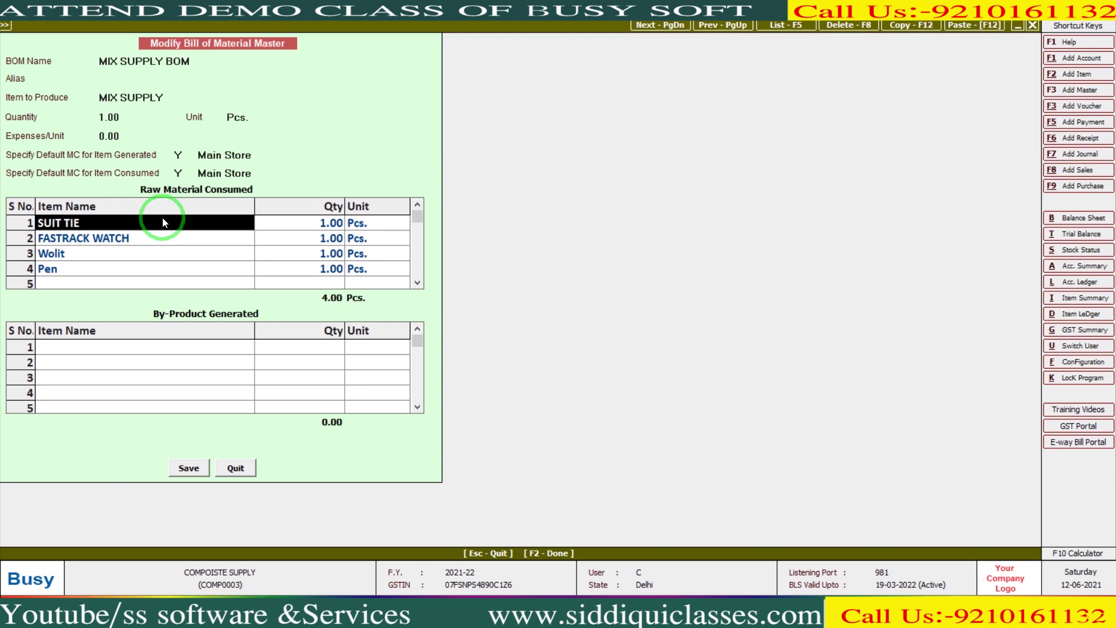
key("Escape")
key("Escape")
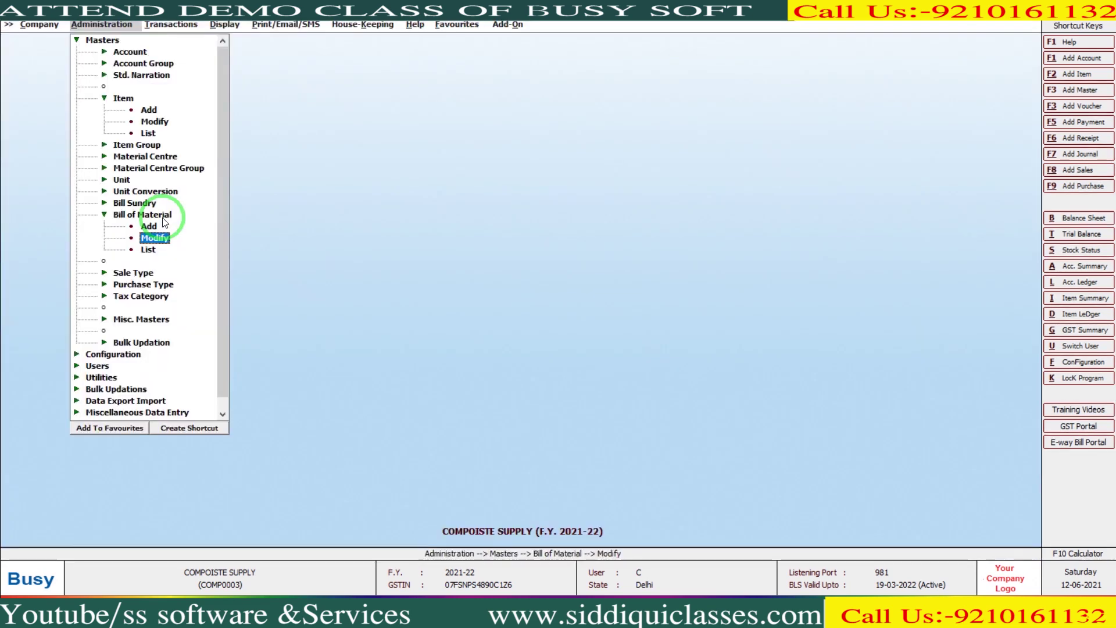
Start a new sales voucher dated 12-04-2021 with the sale type L/GST-TaxIncl.
key("Right")
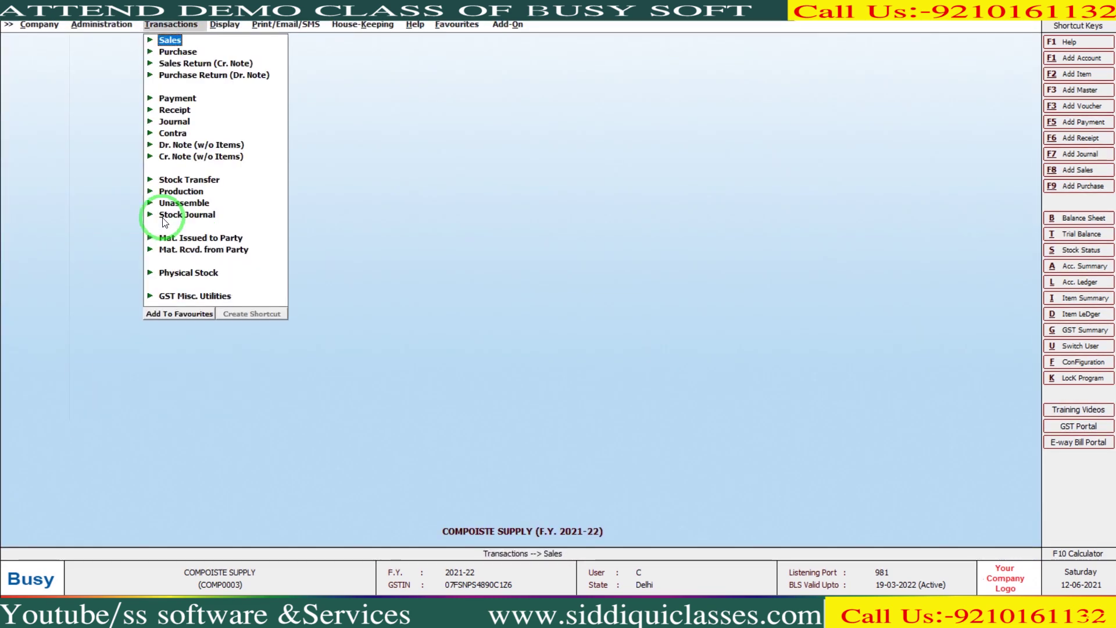
key("Return")
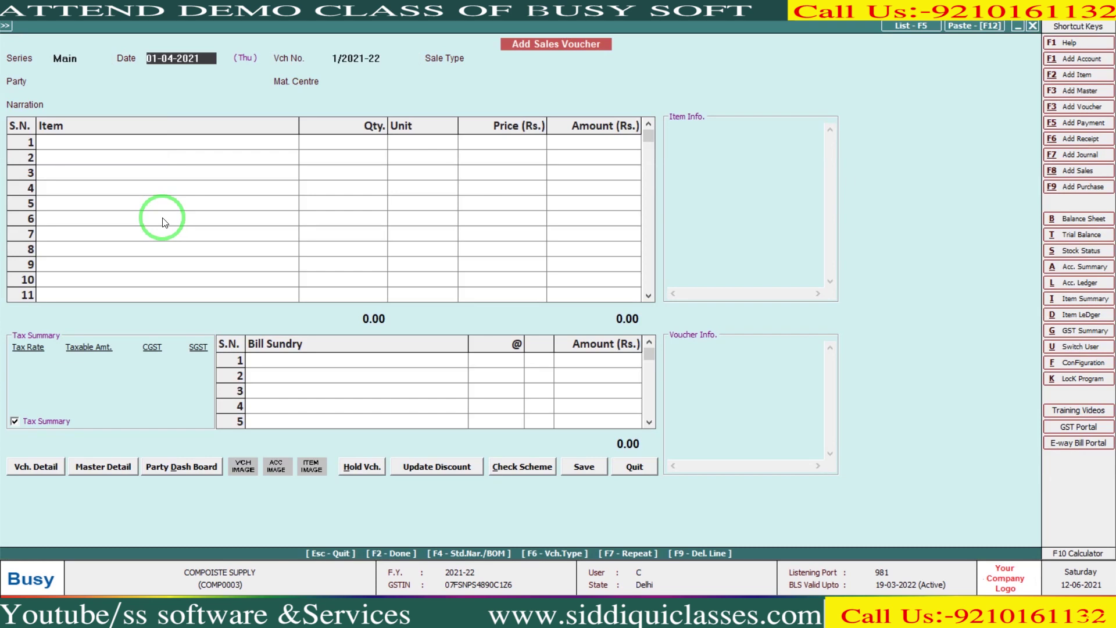
type("12-4")
key("Return")
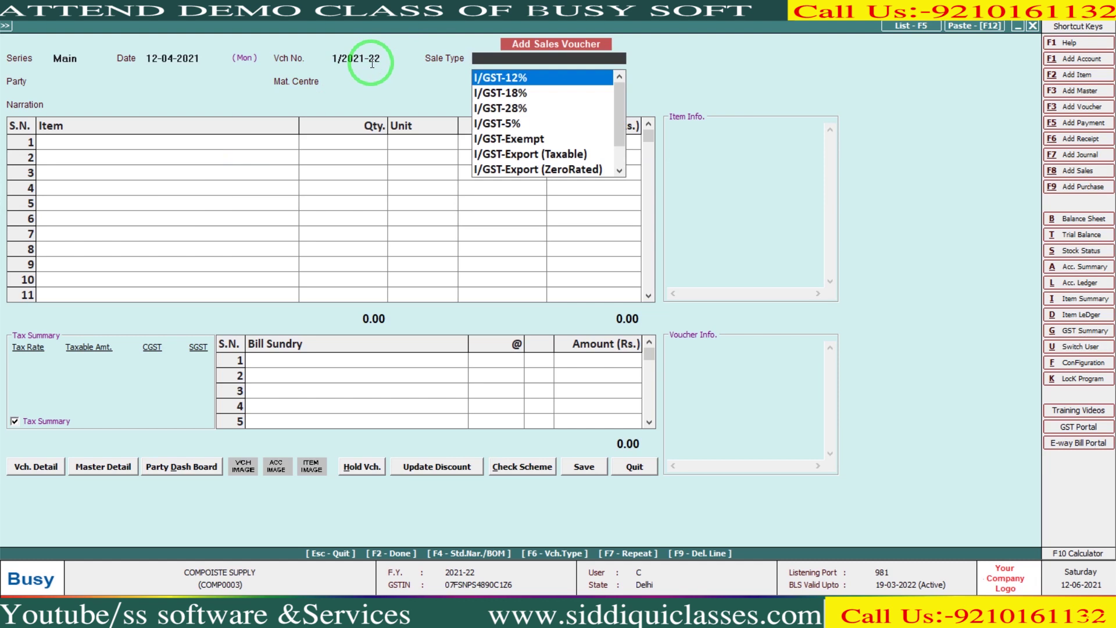
type("IN")
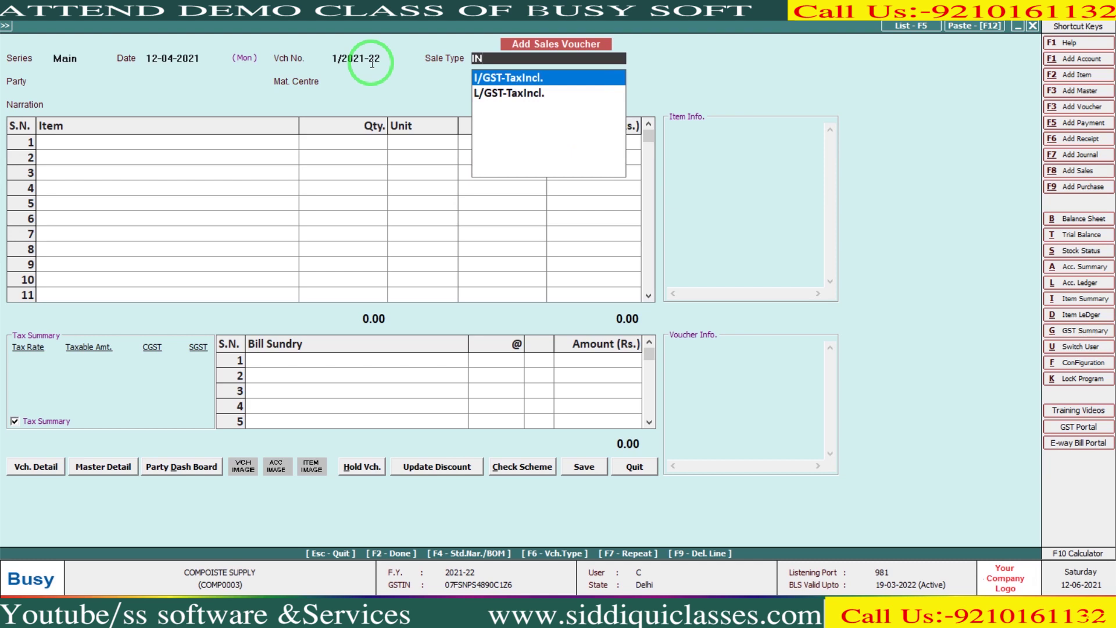
key("Down")
key("Return")
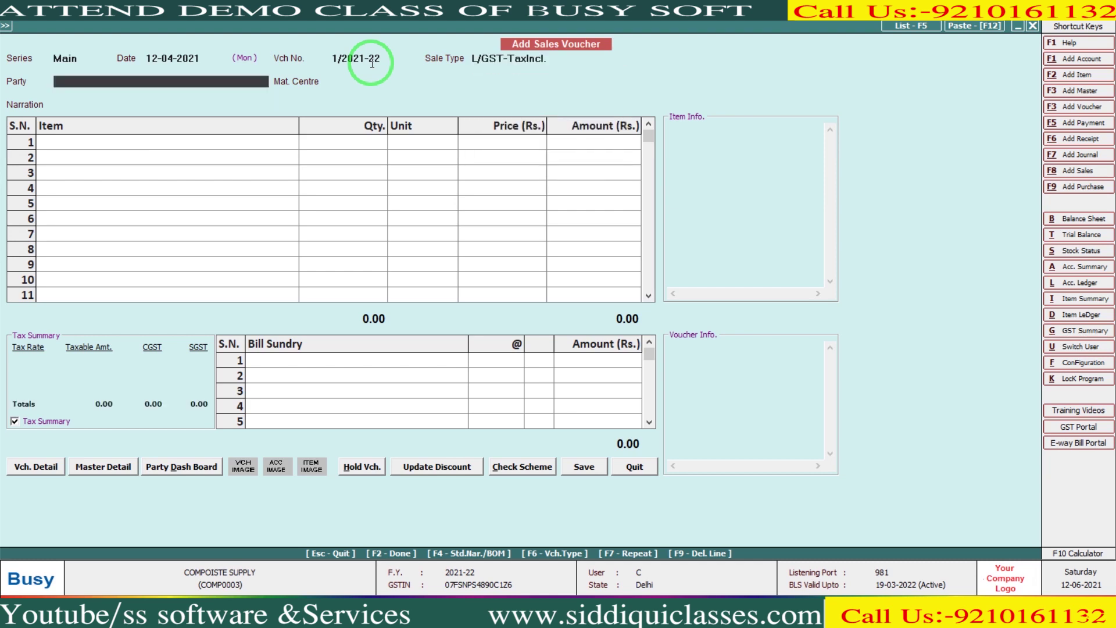
Set the voucher's party to Cash and its material centre to Main Store.
type("cas")
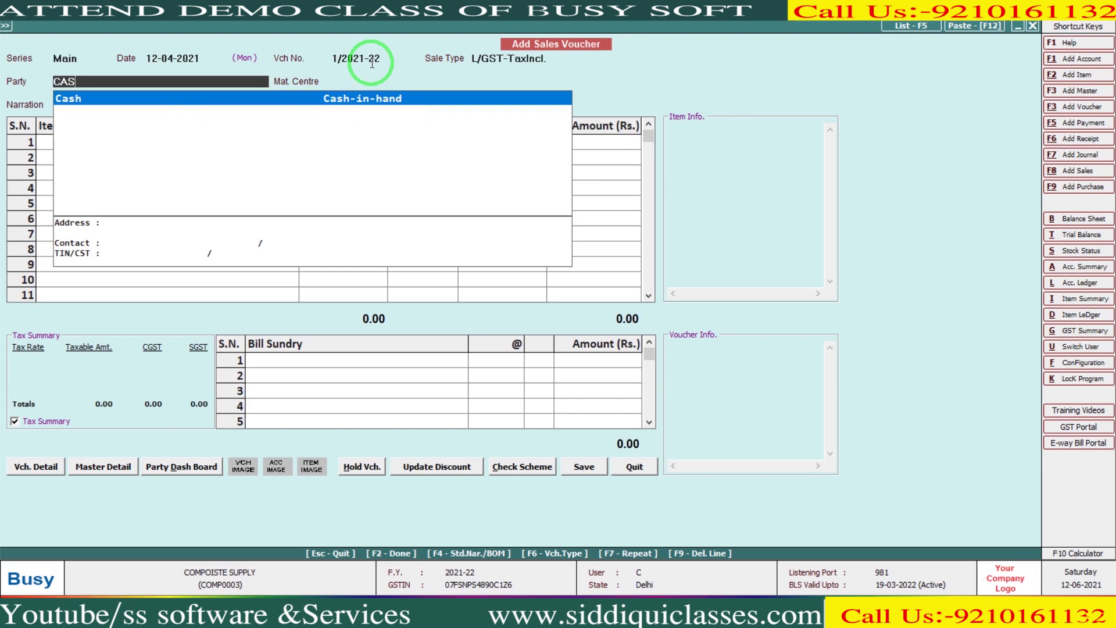
key("Return")
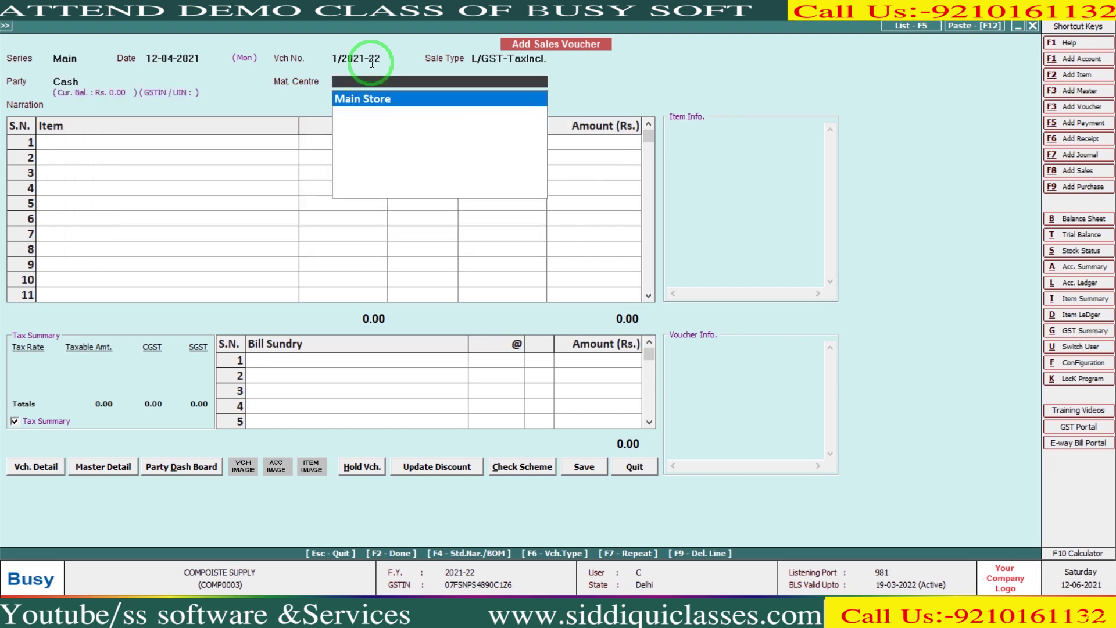
key("Return")
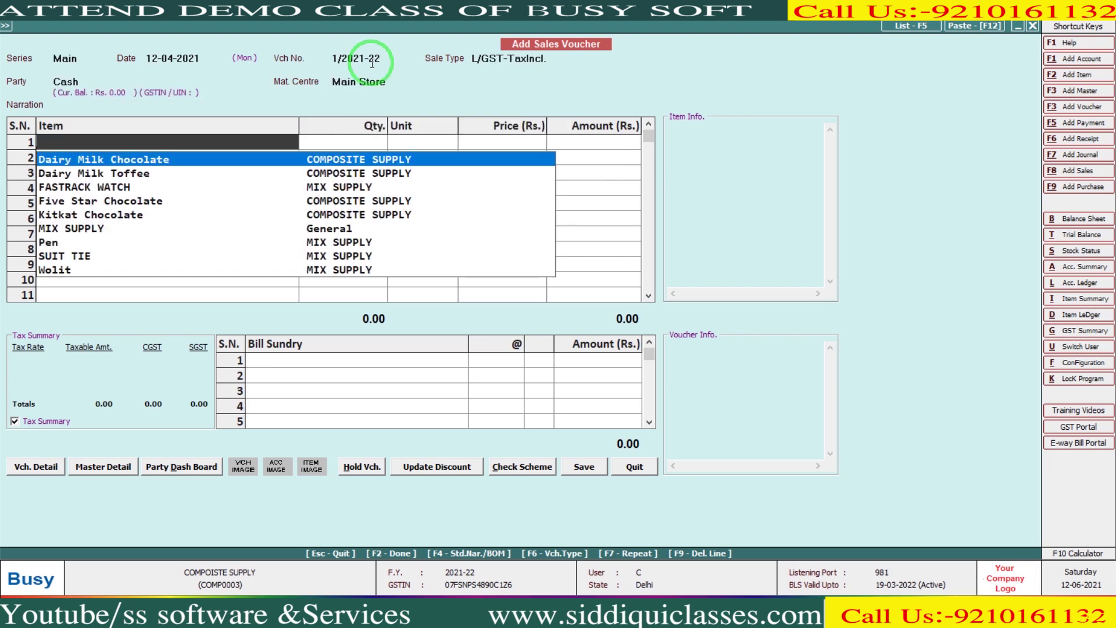
Choose to pick the voucher's item details from a bill of material and select the COMPOSITE SUPPLY BOM.
key("Escape")
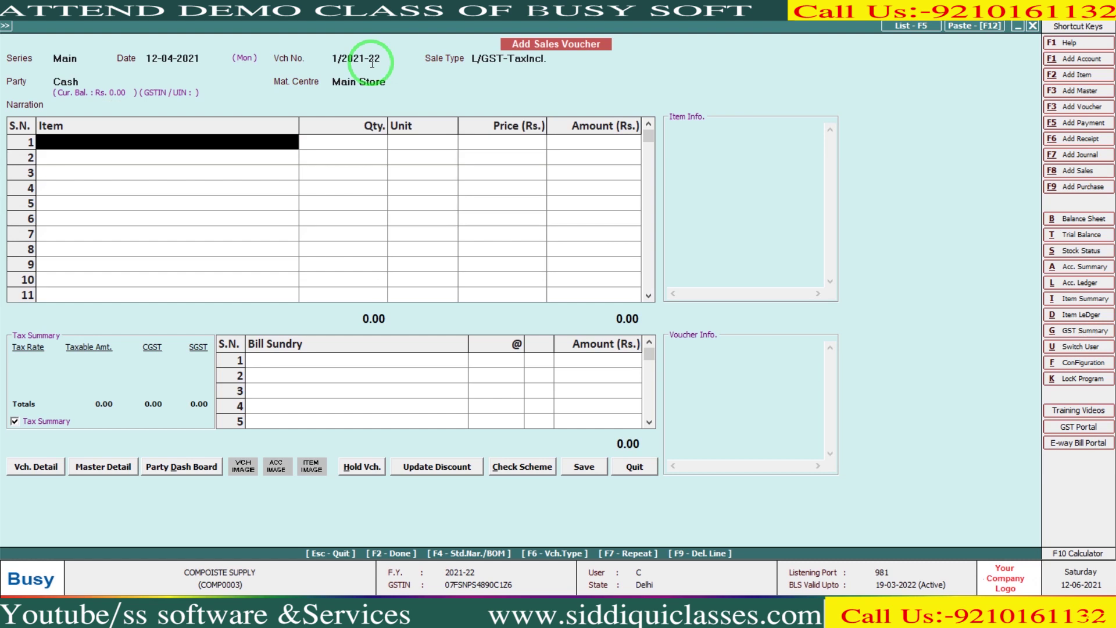
key("F4")
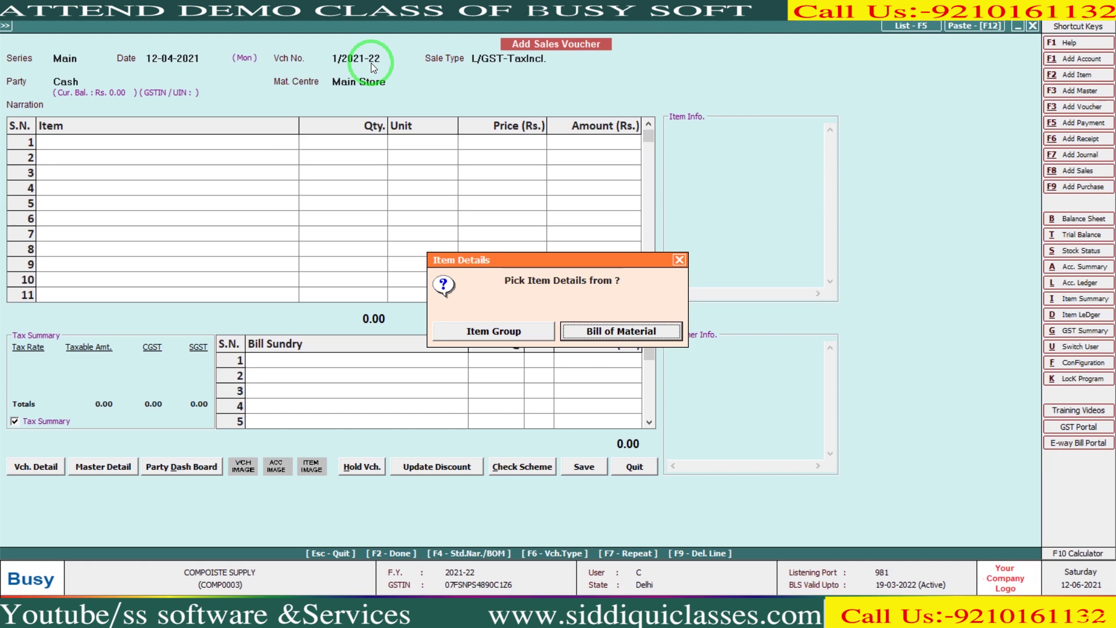
key("Return")
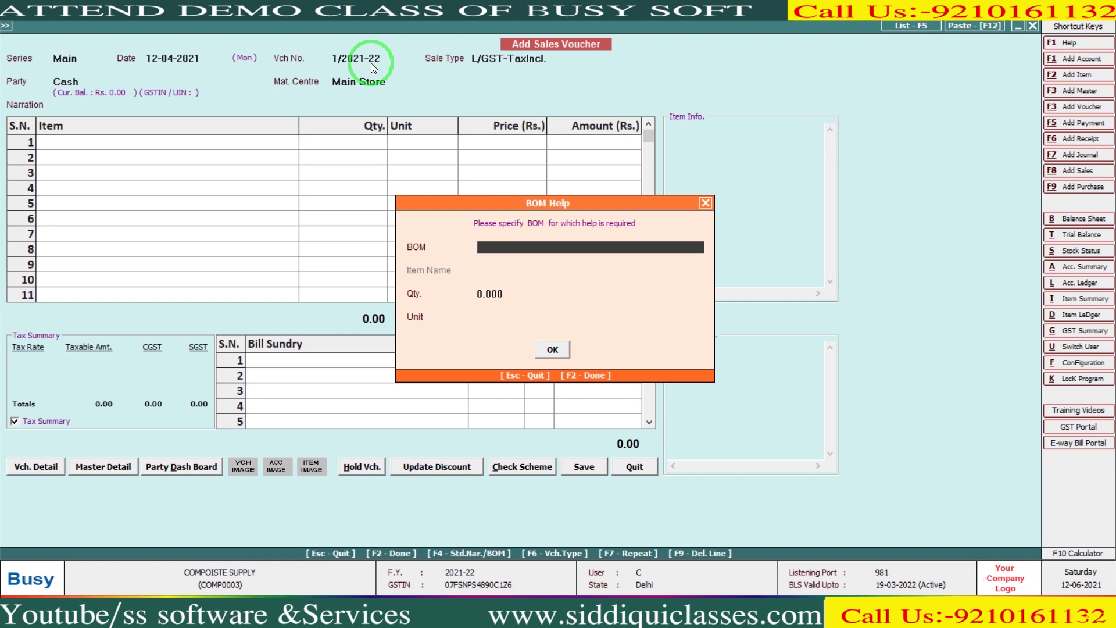
key("space")
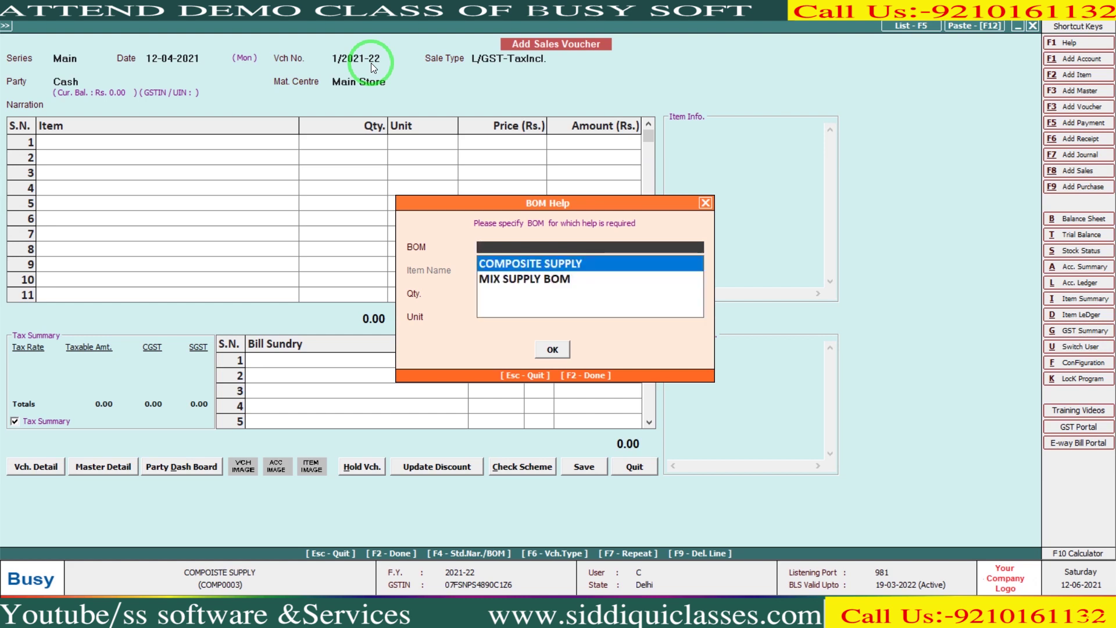
key("Return")
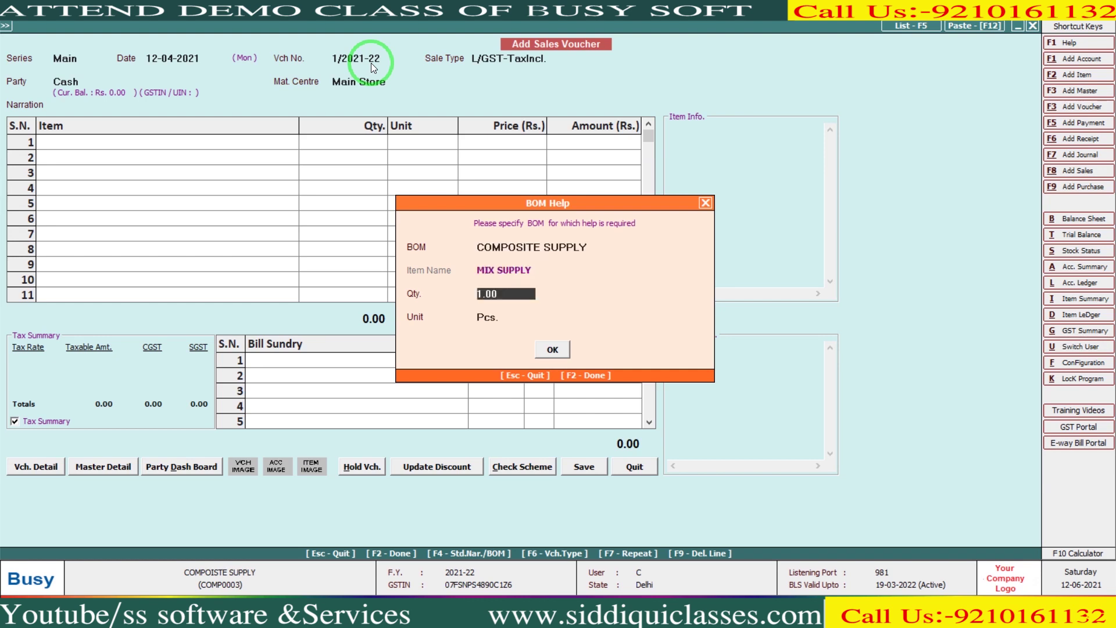
Set the COMPOSITE SUPPLY BOM quantity to 2 Pcs. and load its items into the voucher.
key("BackSpace")
key("Up")
key("Return")
key("BackSpace")
type("2")
key("Return")
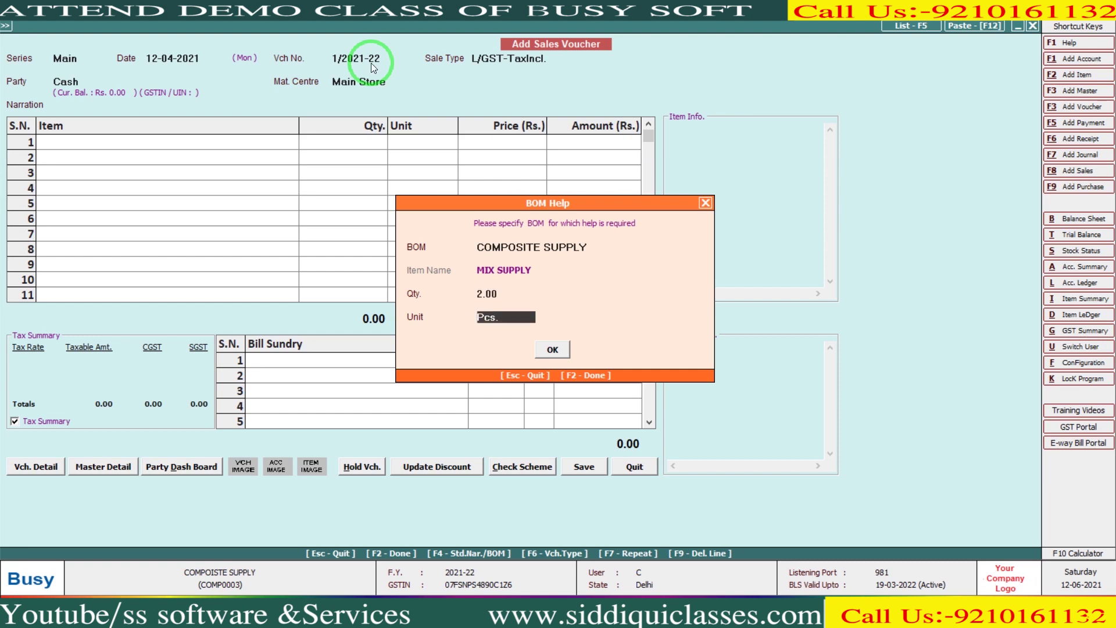
key("Return")
key("Return")
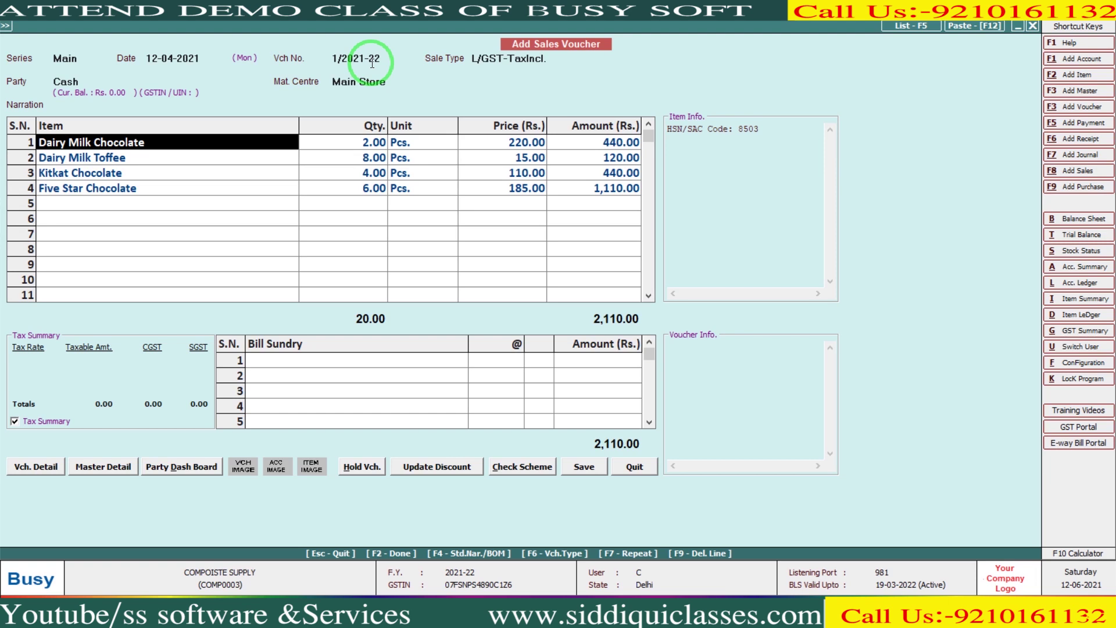
Accept the quantity, unit, price and item-wise GST details of all four chocolate and toffee lines in the voucher.
key("Return")
key("Return")
key("Return")
key("Return")
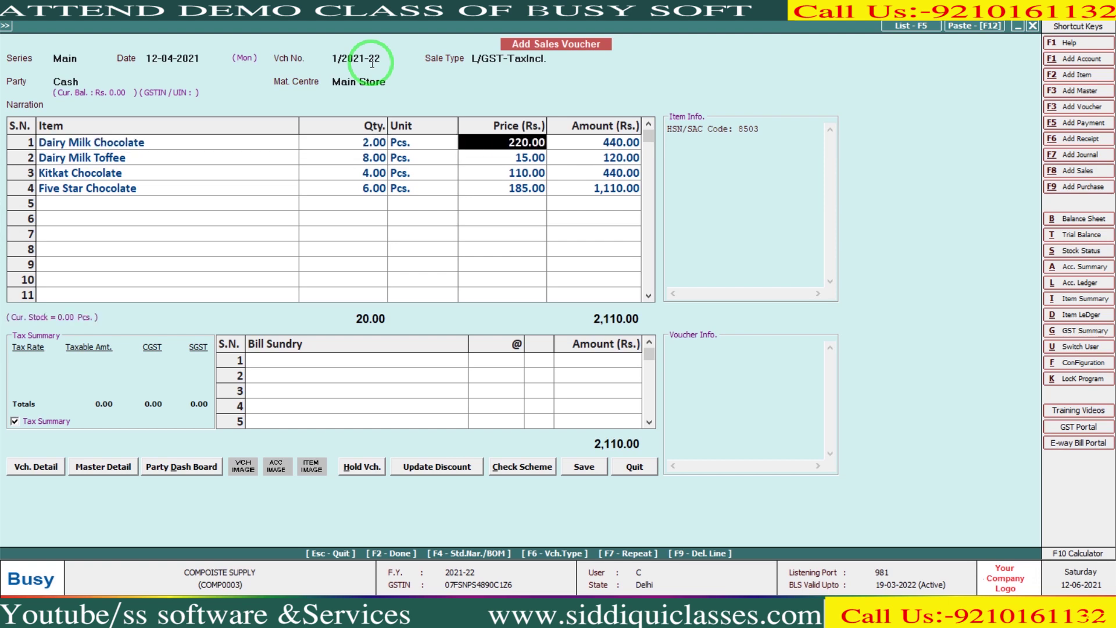
key("Return")
key("Return")
key("Return")
key("Return")
key("Return")
key("Return")
key("Return")
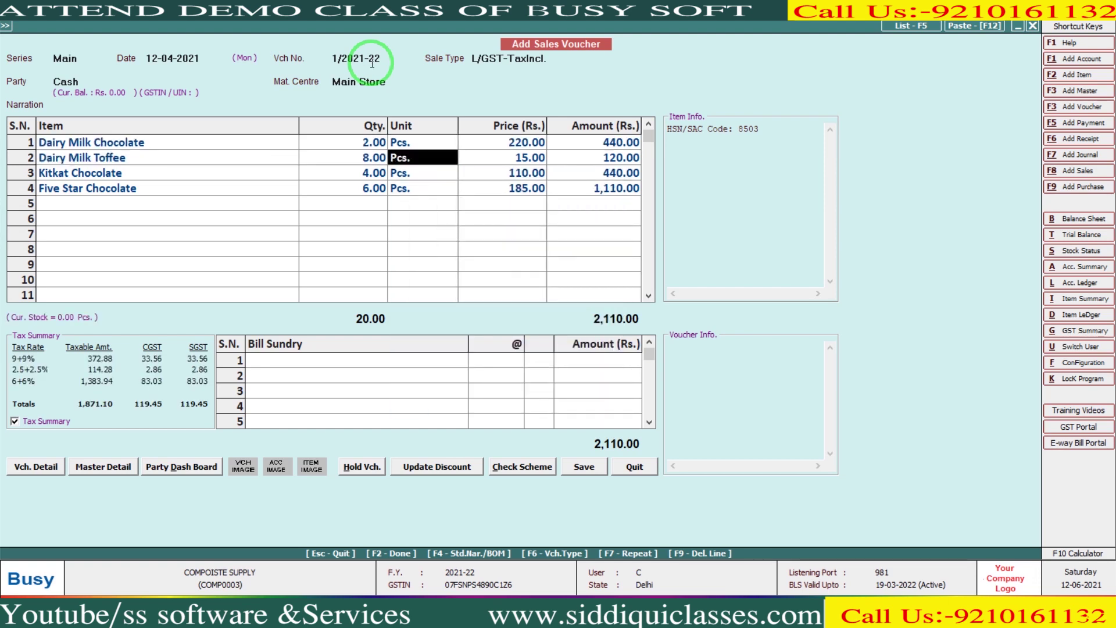
key("Return")
key("Return")
key("Return")
key("Return")
key("Return")
key("Return")
key("Return")
key("Return")
key("Return")
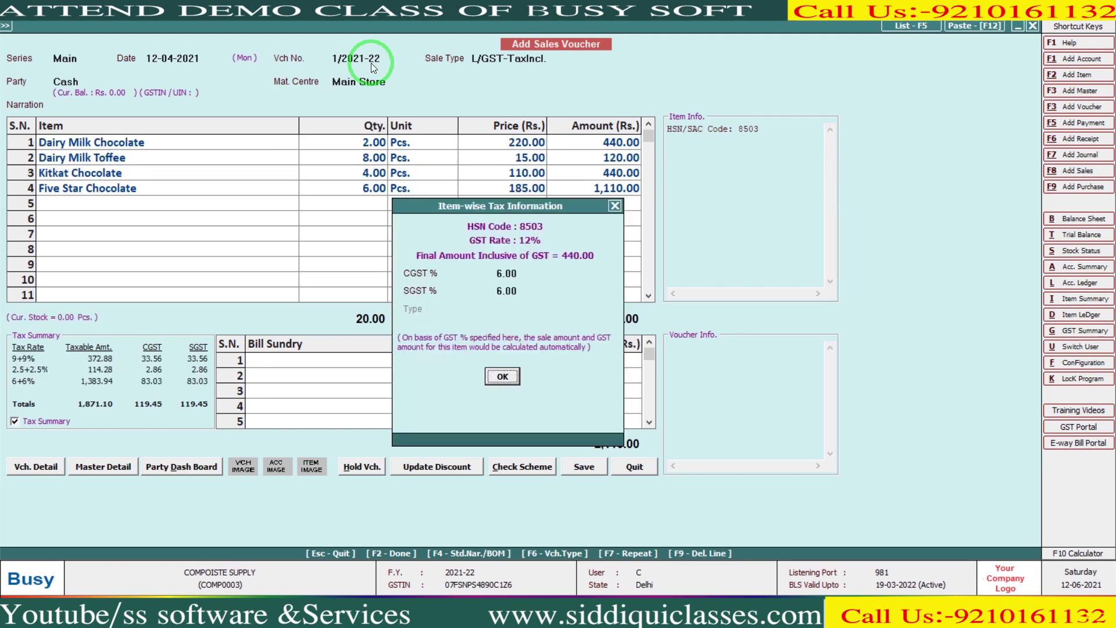
key("Return")
key("Return")
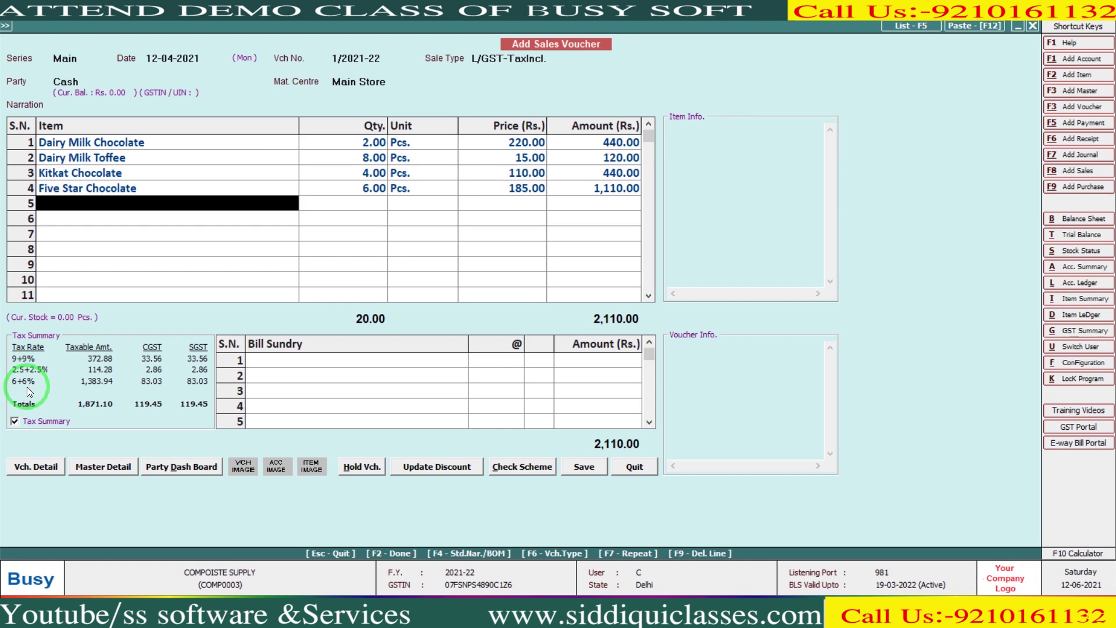
Finish the voucher without any bill sundry and save it, declining to print the sales invoice.
key("Return")
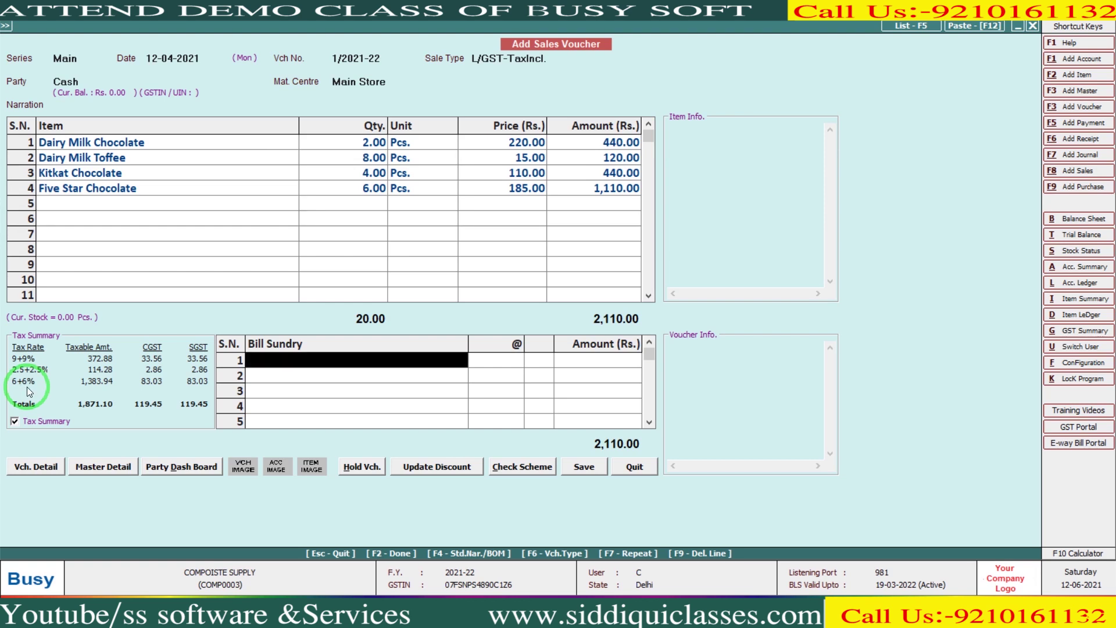
key("Return")
key("Return")
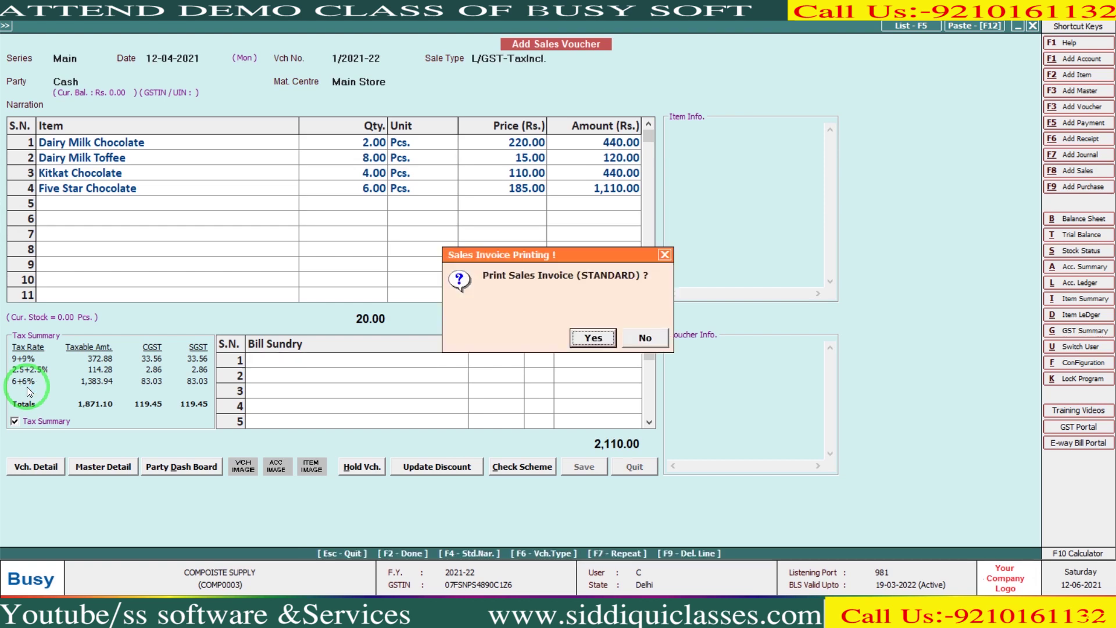
key("Right")
key("Return")
Start another sales voucher dated 15-04-2021 with sale type L/GST-TaxIncl., party Cash and material centre Main Store.
key("Return")
type("15-04")
key("Return")
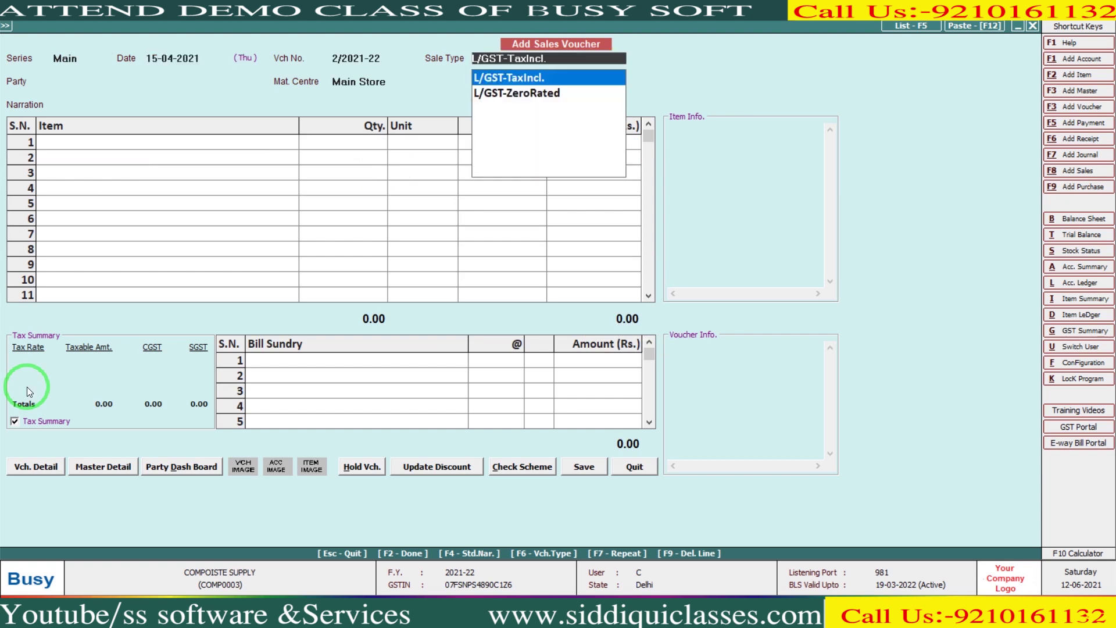
key("Return")
type("CAS")
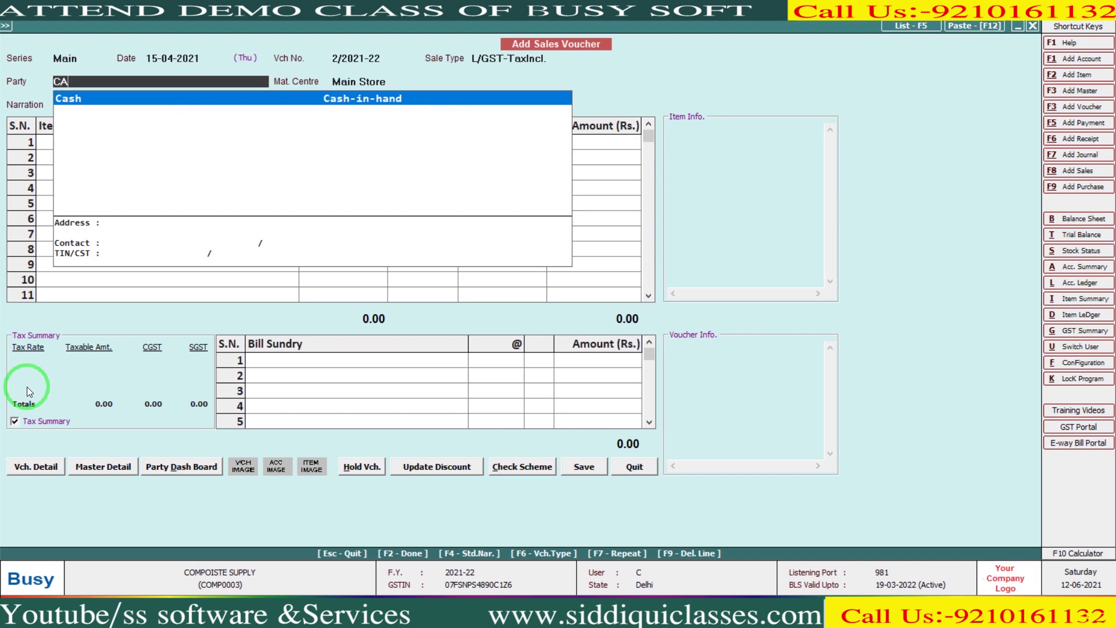
key("Return")
key("Return")
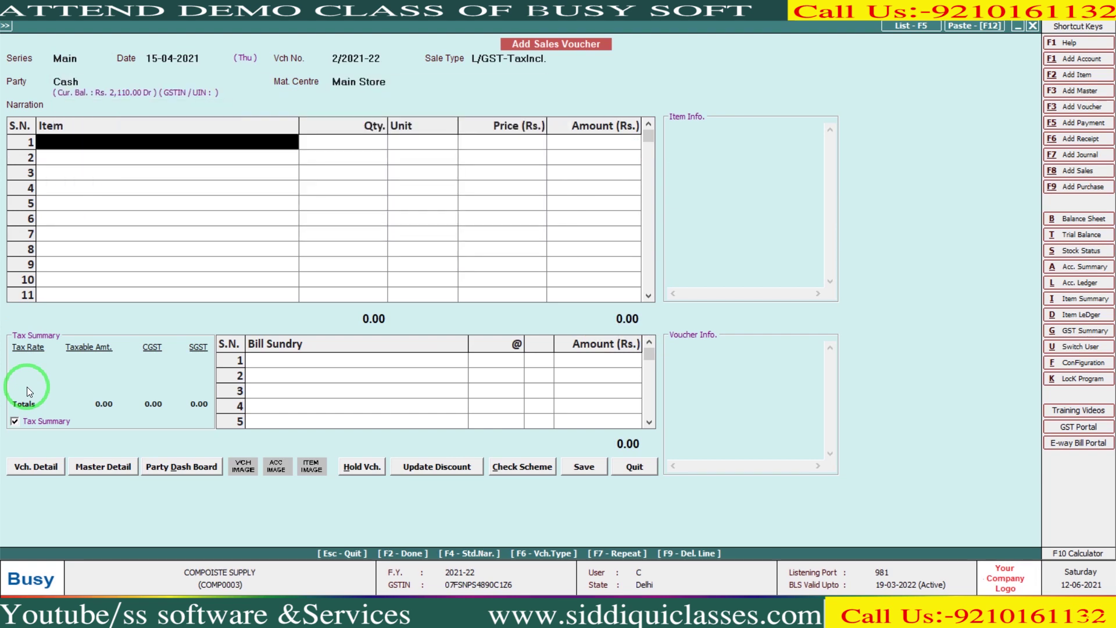
Fill the voucher's items from the MIX SUPPLY BOM bill of material with a quantity of 4.
key("ctrl+b")
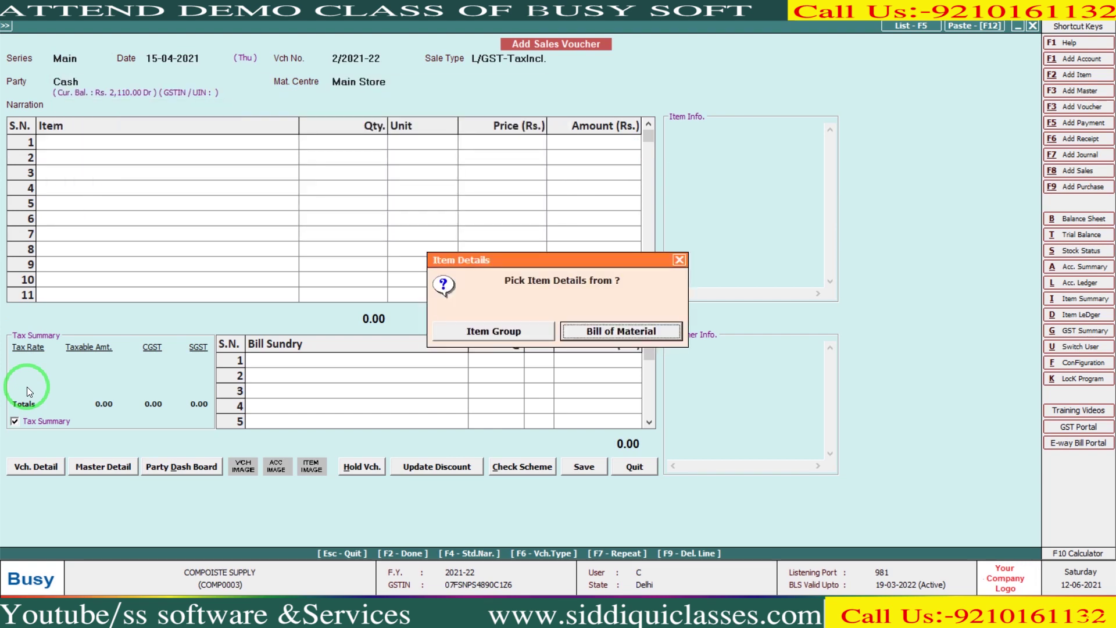
key("Return")
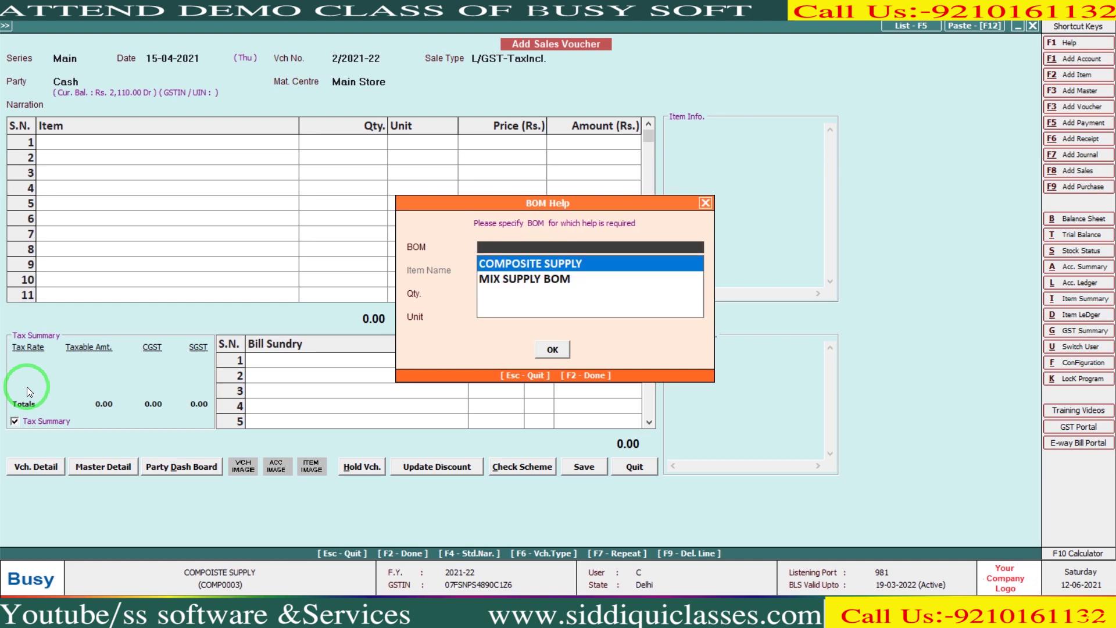
key("Down")
key("Return")
type("4")
key("Return")
key("Return")
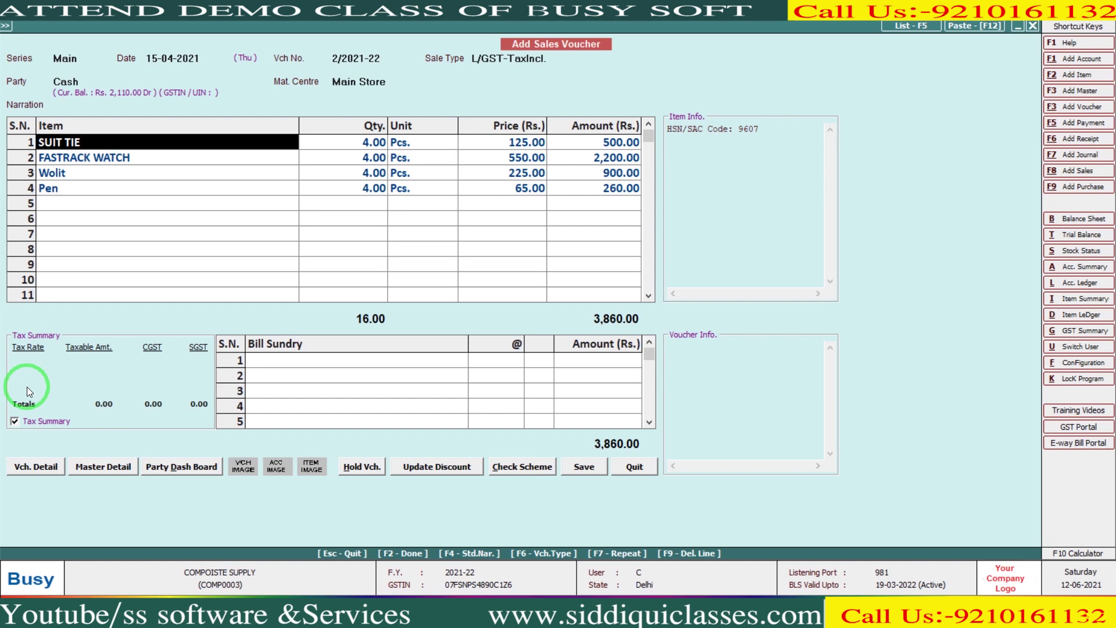
Accept the quantity, unit, price and item-wise GST details of the SUIT TIE line.
key("Return")
key("Return")
key("Return")
key("Return")
key("Return")
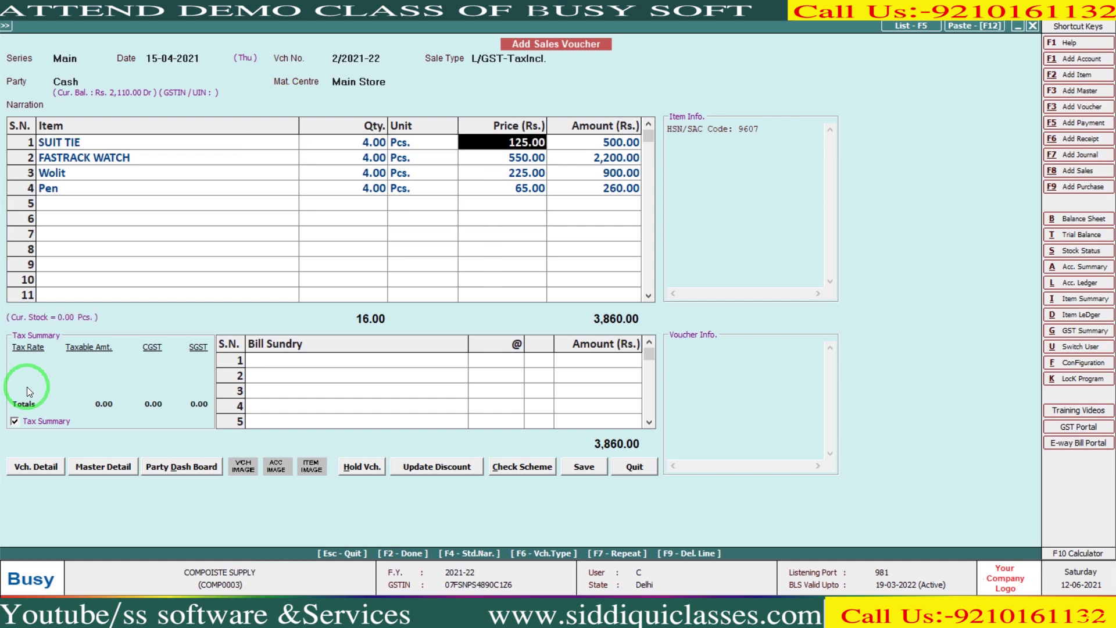
key("Return")
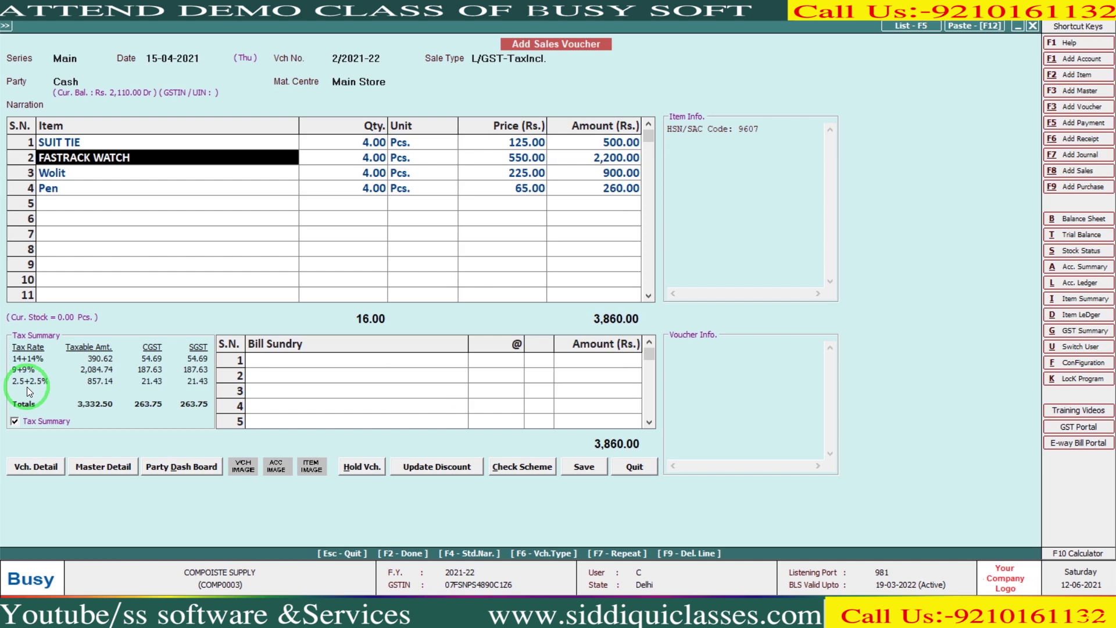
Save the MIX SUPPLY BOM sales voucher without printing its invoice, and leave sales voucher entry.
key("F2")
key("F2")
key("Return")
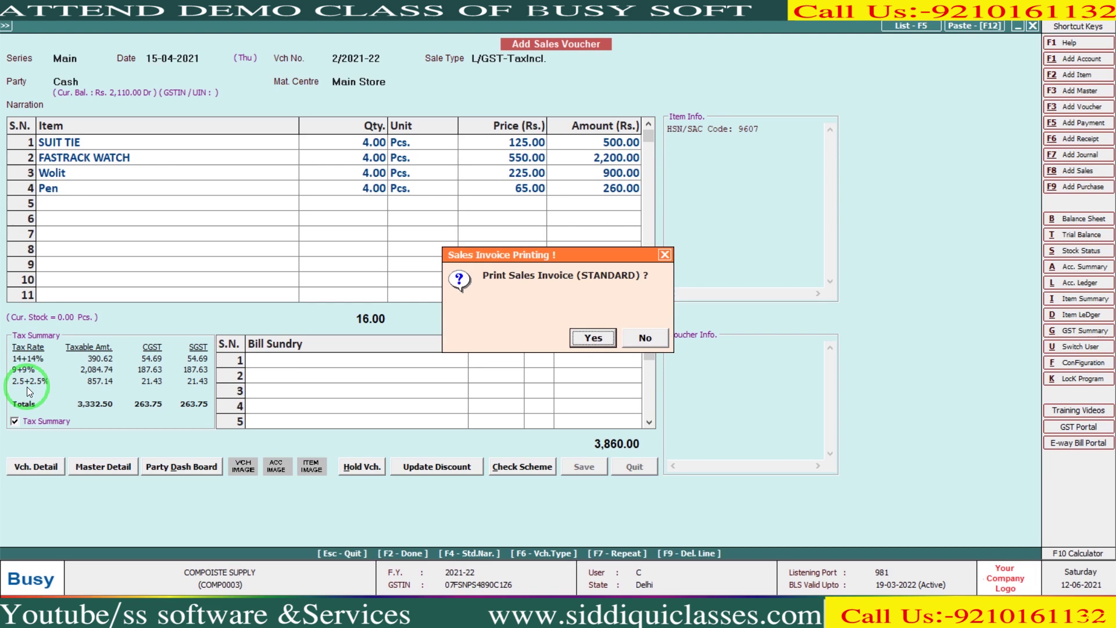
key("Escape")
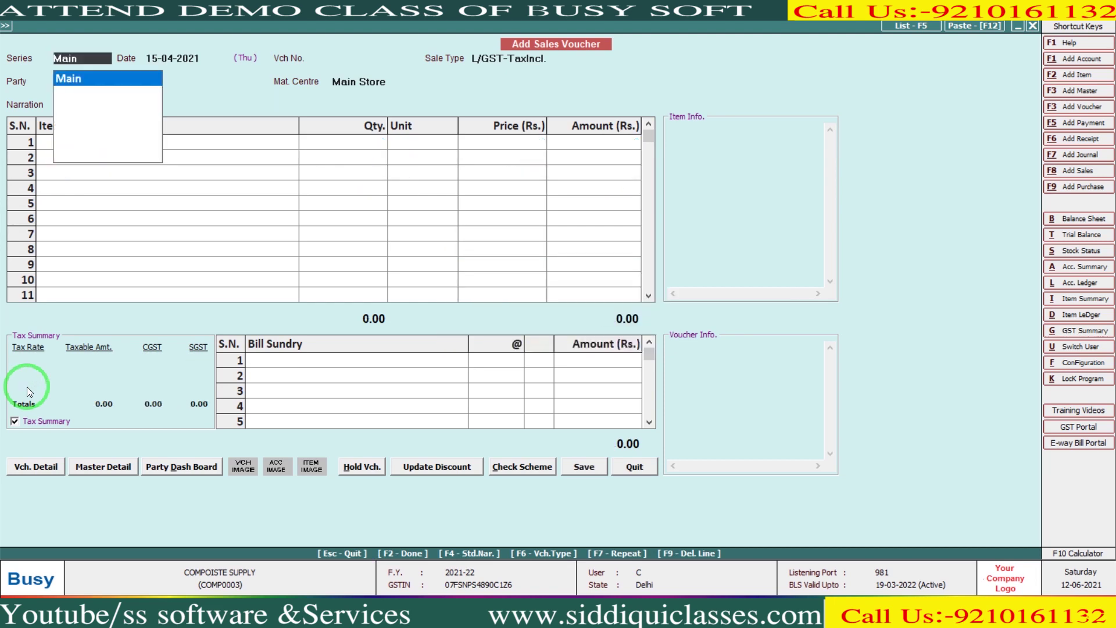
key("Escape")
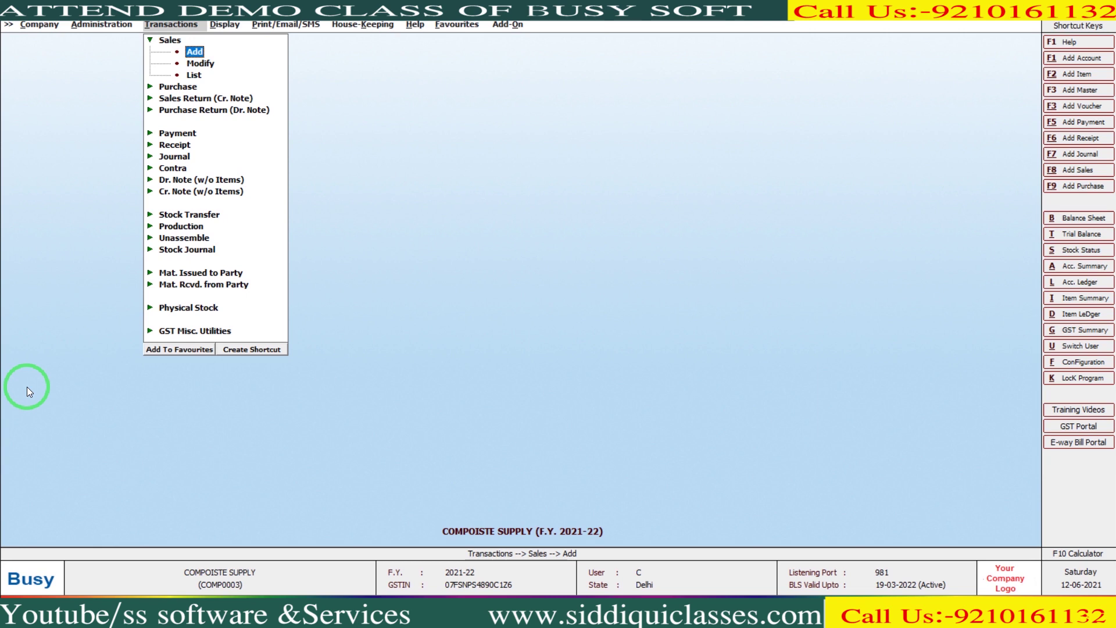
Display the product composition report for all BOMs as of 15-04-2021 without item values.
key("Right")
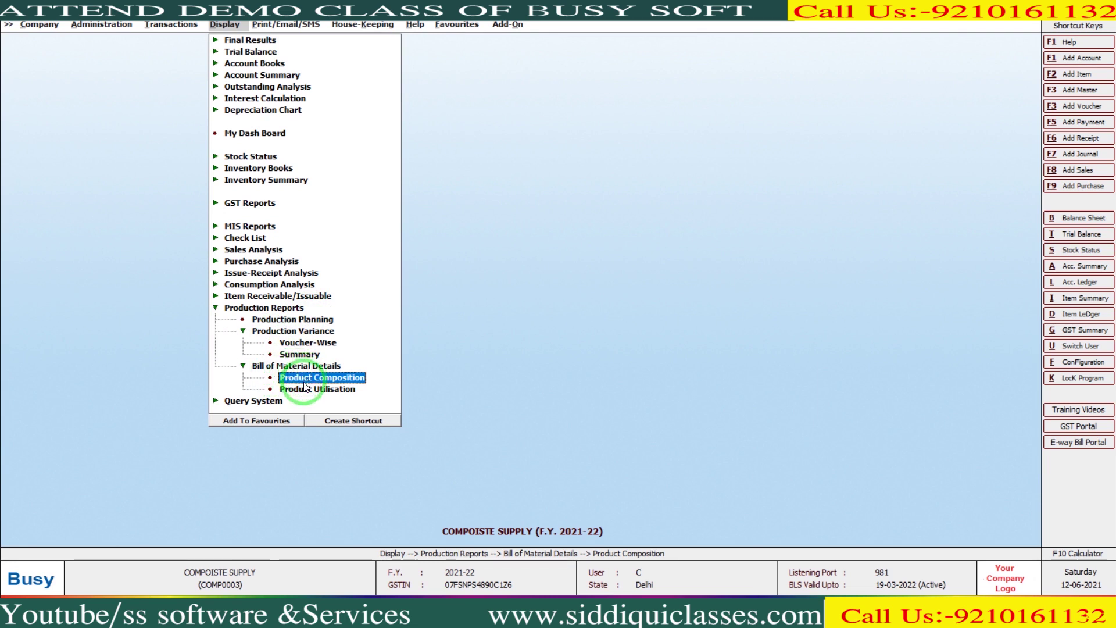
key("Return")
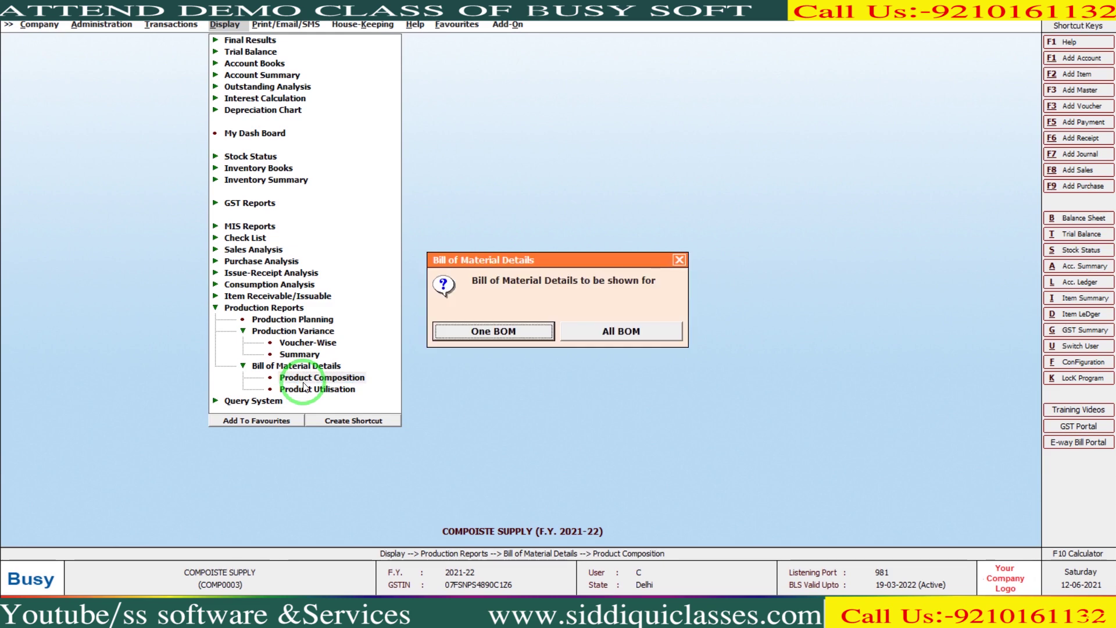
key("Right")
key("Return")
key("Return")
key("Return")
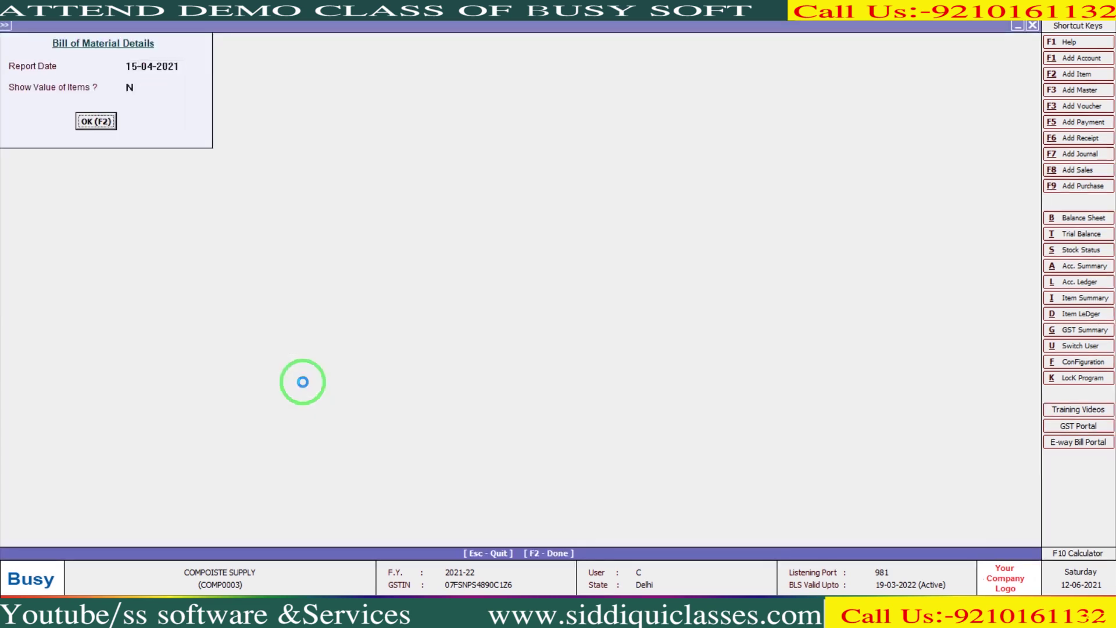
key("Return")
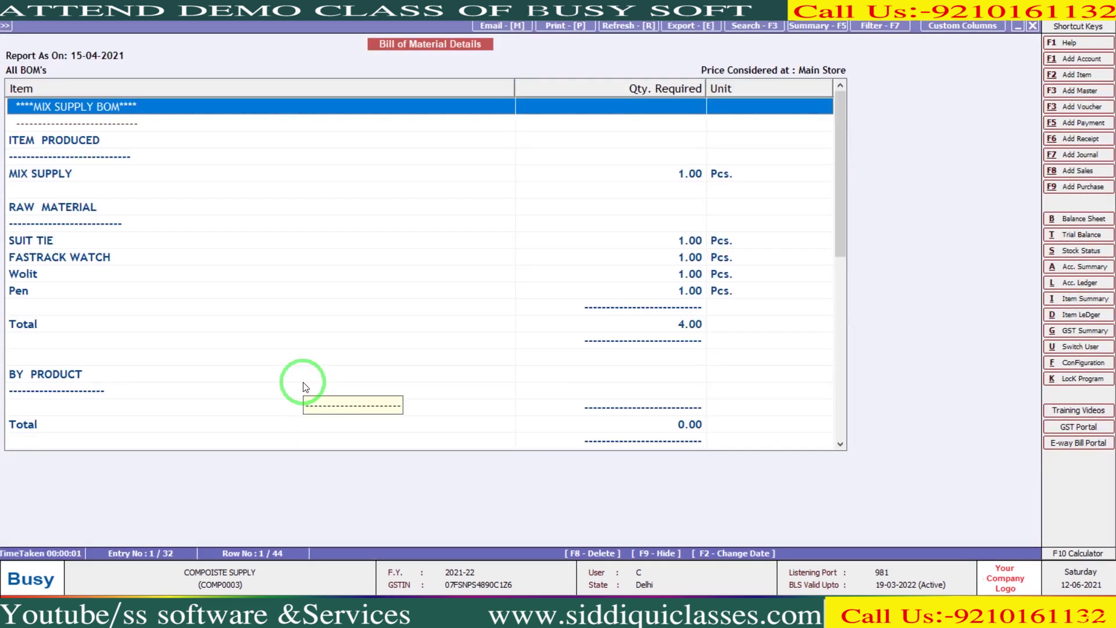
Examine the produced items and raw materials of the MIX SUPPLY BOM and COMPOSITE SUPPLY in the report, and close it.
left_click(253, 278)
key("Down")
key("Down")
key("Down")
key("Down")
key("Down")
key("Down")
key("Down")
key("Down")
key("Down")
key("Down")
key("Down")
key("Down")
key("Down")
key("Down")
key("Down")
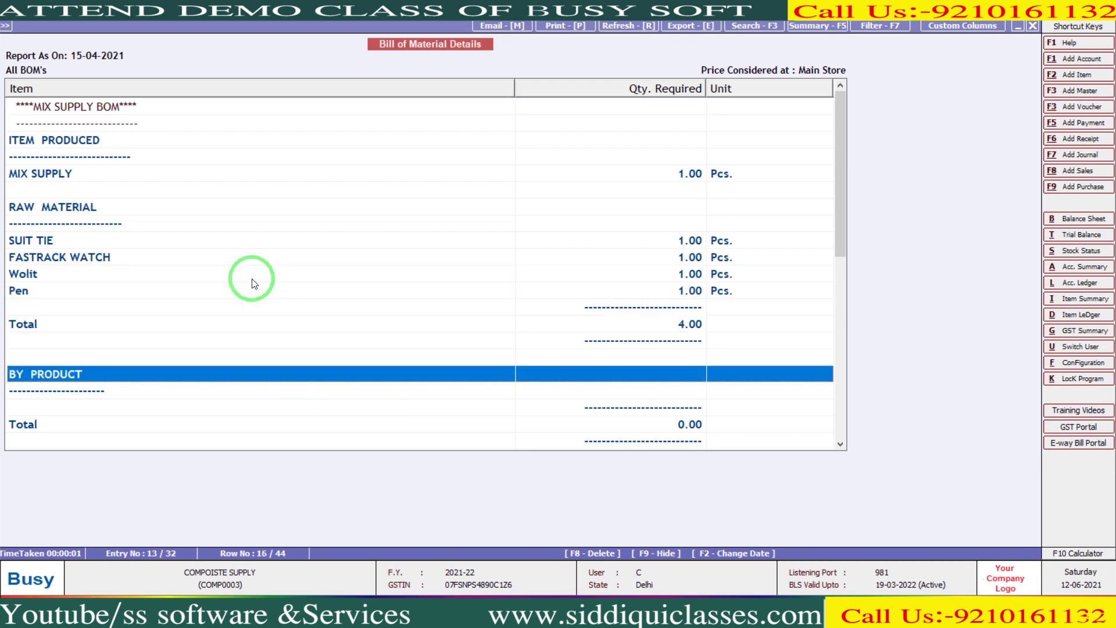
key("Up")
key("Up")
key("Up")
key("Up")
key("Up")
key("Up")
key("Up")
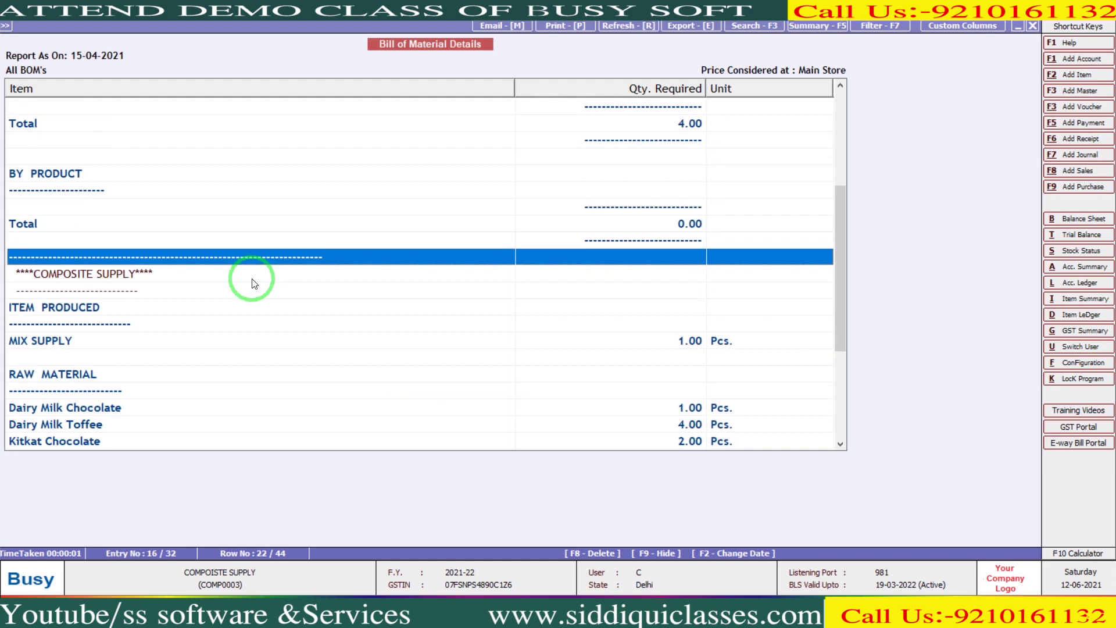
key("Down")
key("Down")
key("Down")
key("Down")
key("Down")
key("Down")
key("Down")
key("Down")
key("Down")
key("Down")
key("Down")
key("Down")
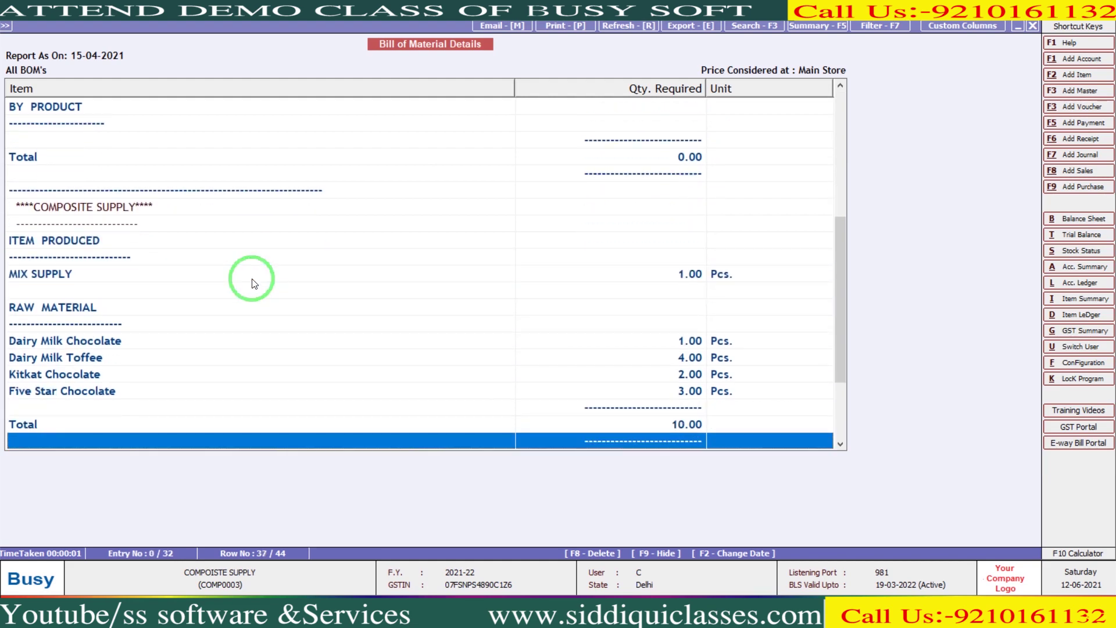
key("Escape")
key("Escape")
key("Escape")
key("Escape")
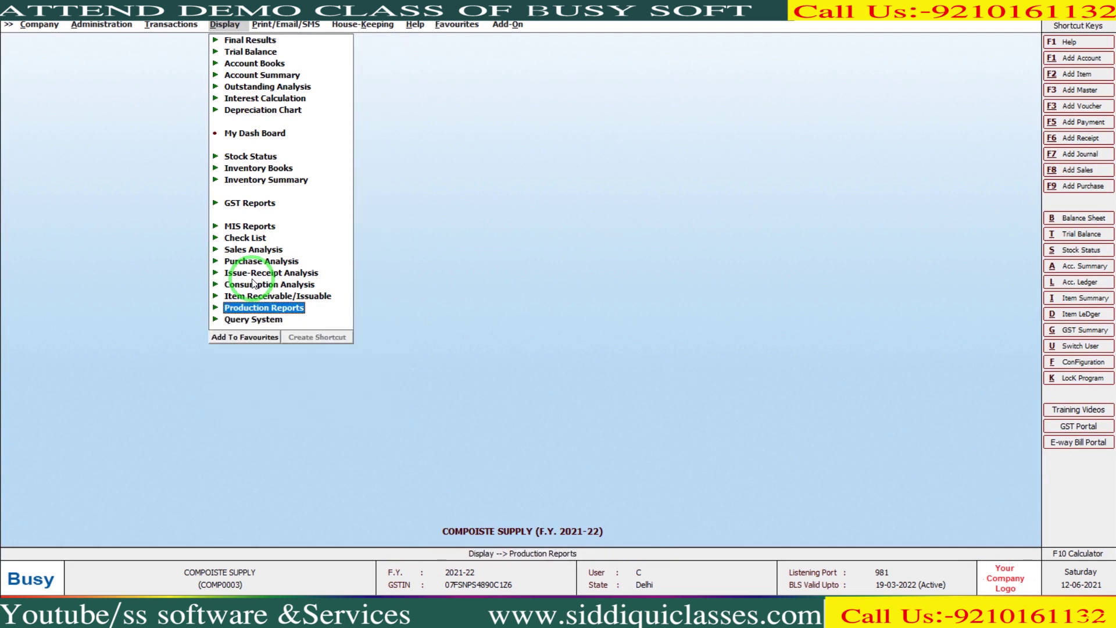
Display the alphabetical closing stock balances for all items to check their quantities, and close the stock status report.
key("Up")
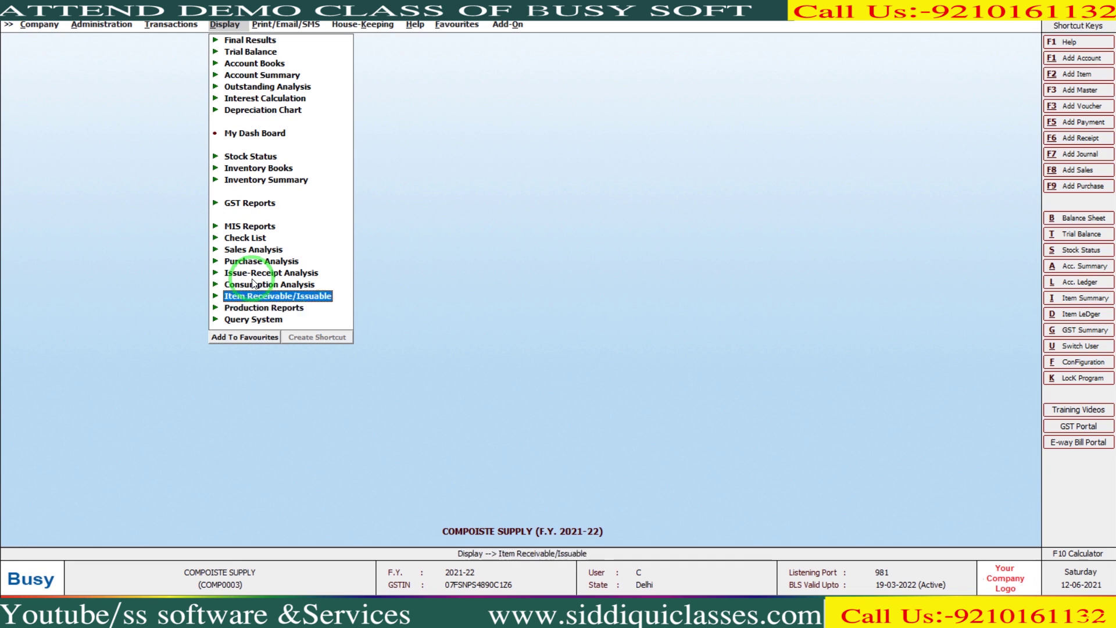
key("Up")
key("Up")
key("Up")
key("Up")
key("Up")
key("Up")
key("Up")
key("Up")
key("Up")
key("Up")
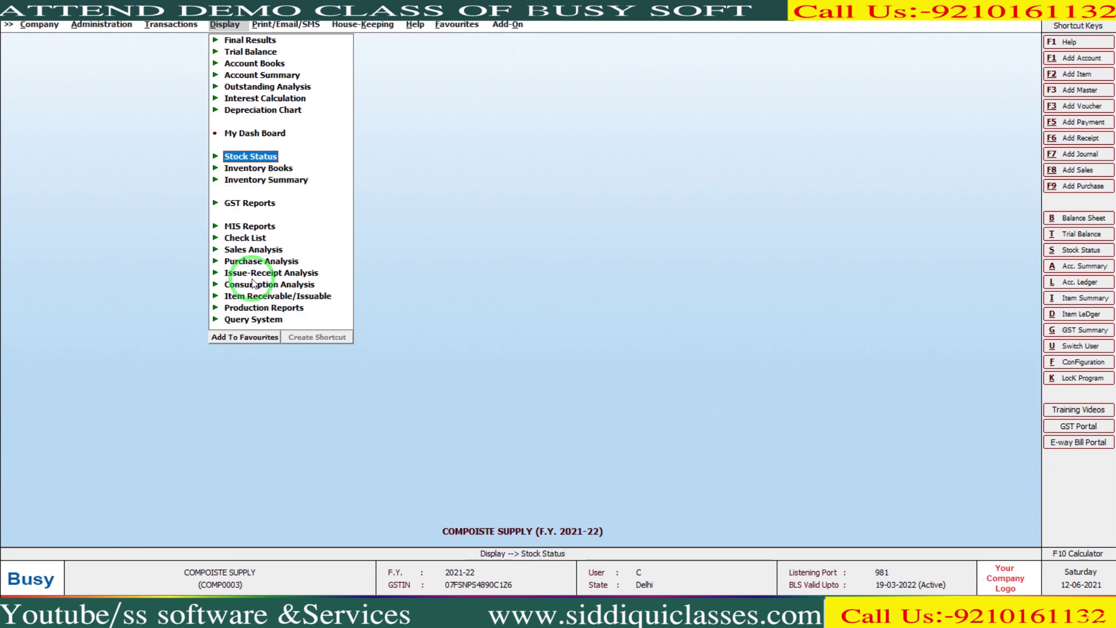
key("Return")
key("Return")
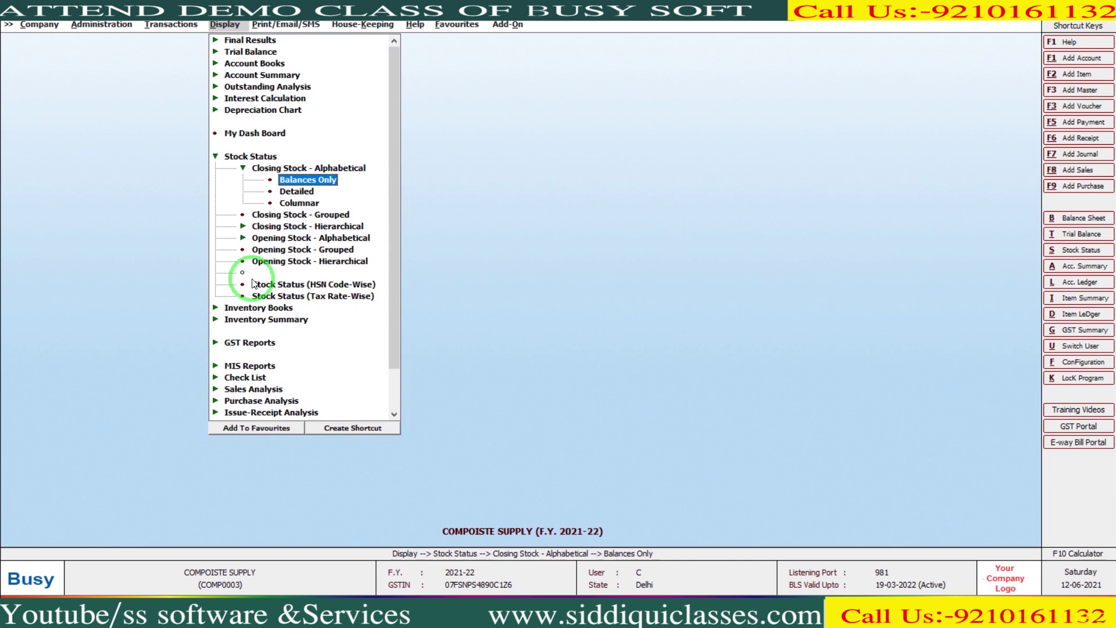
key("Return")
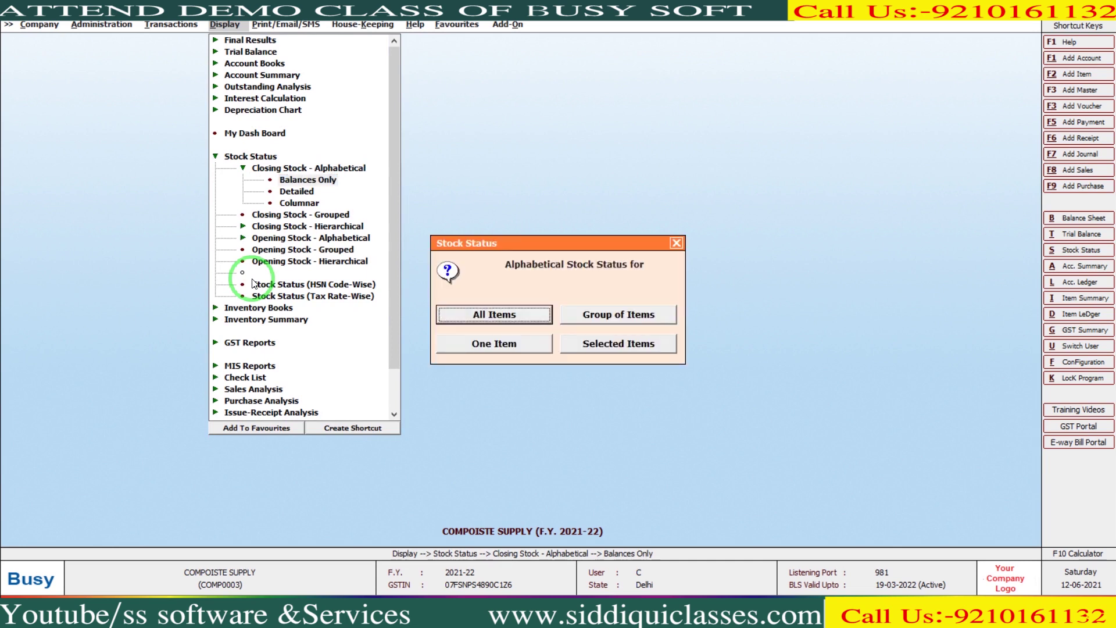
key("Right")
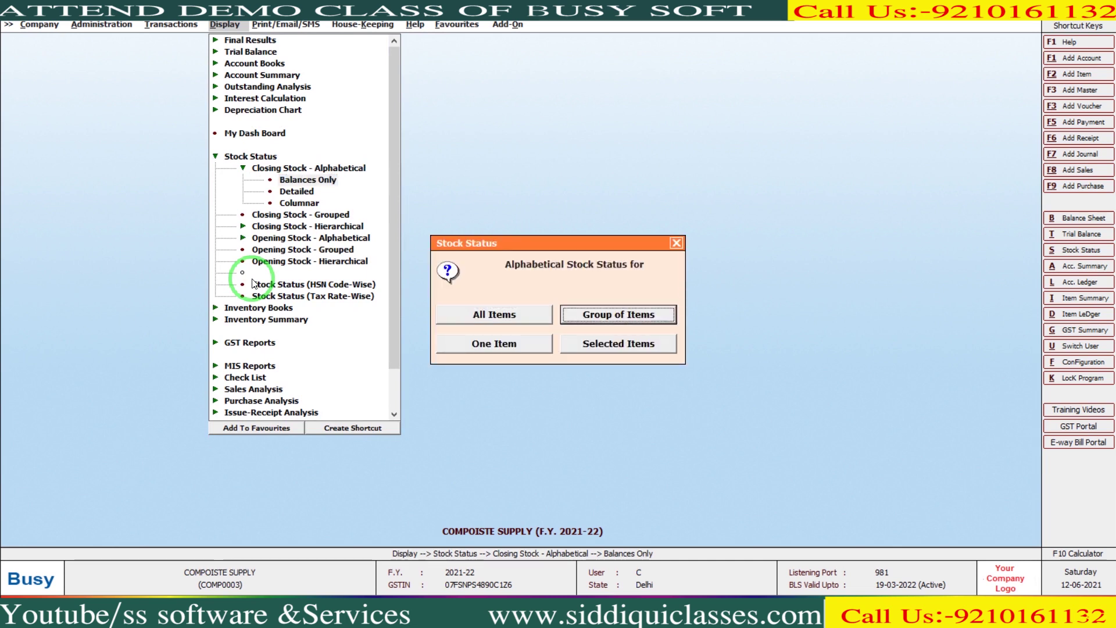
key("Left")
key("Return")
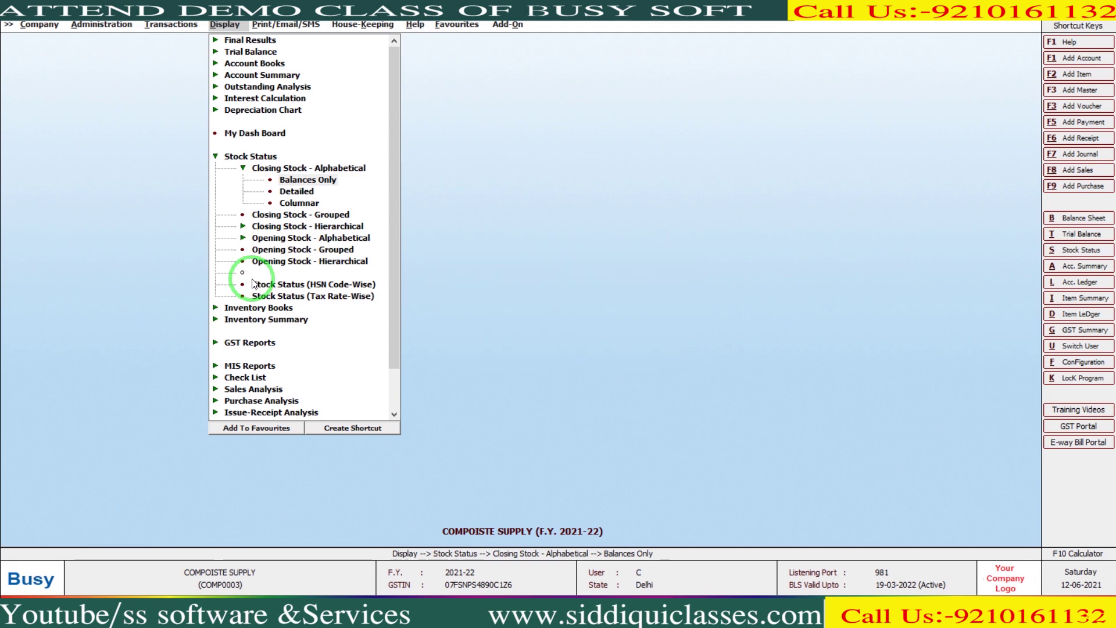
key("F2")
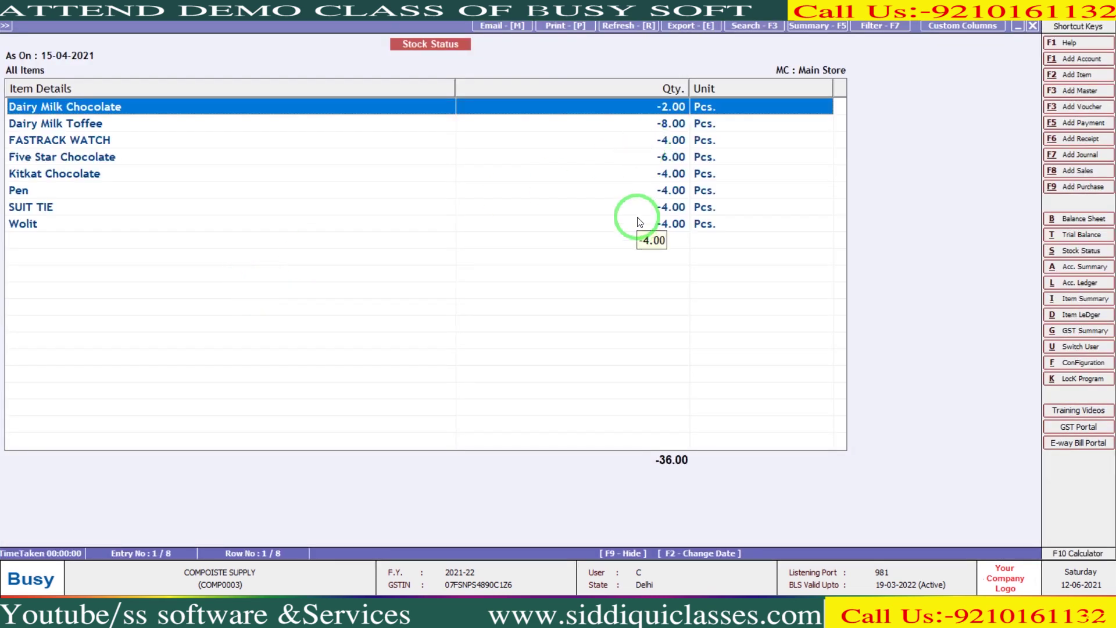
key("Escape")
key("Escape")
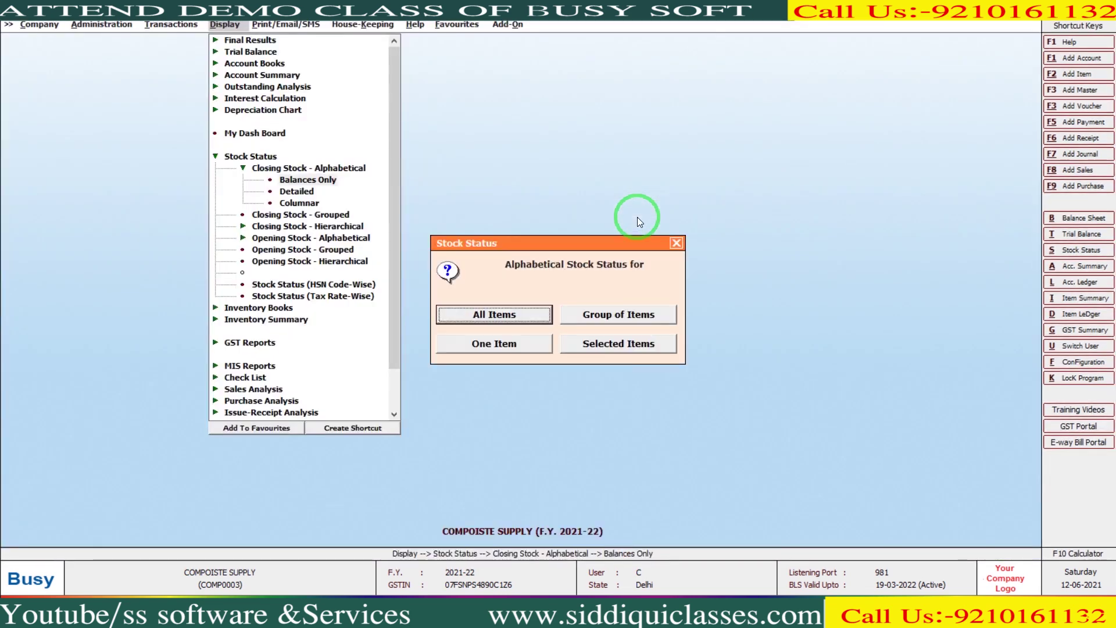
key("Escape")
key("Escape")
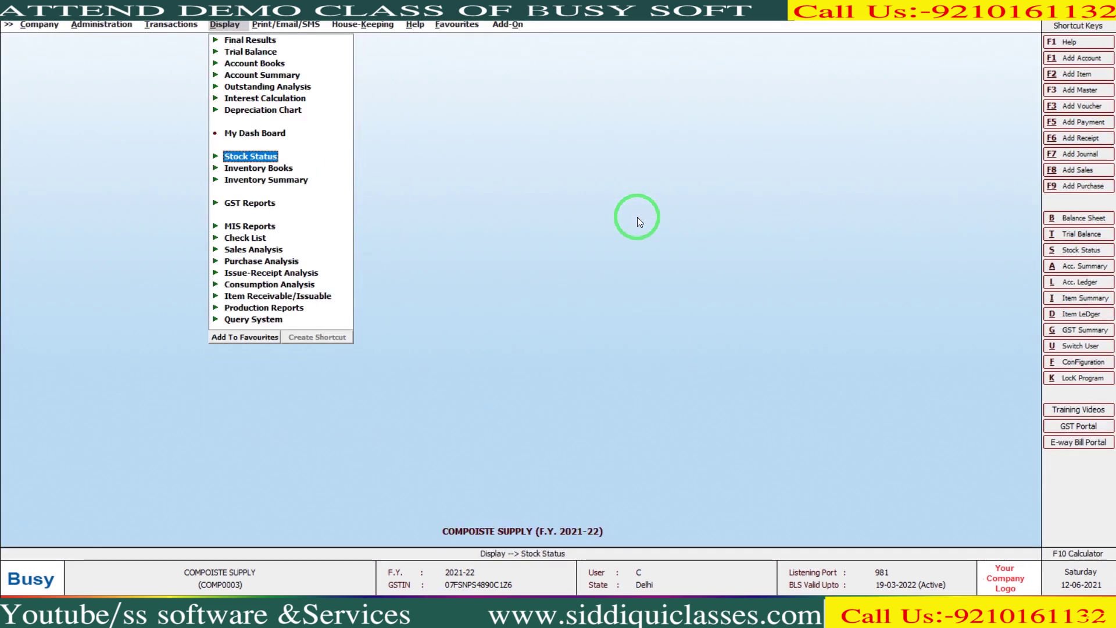